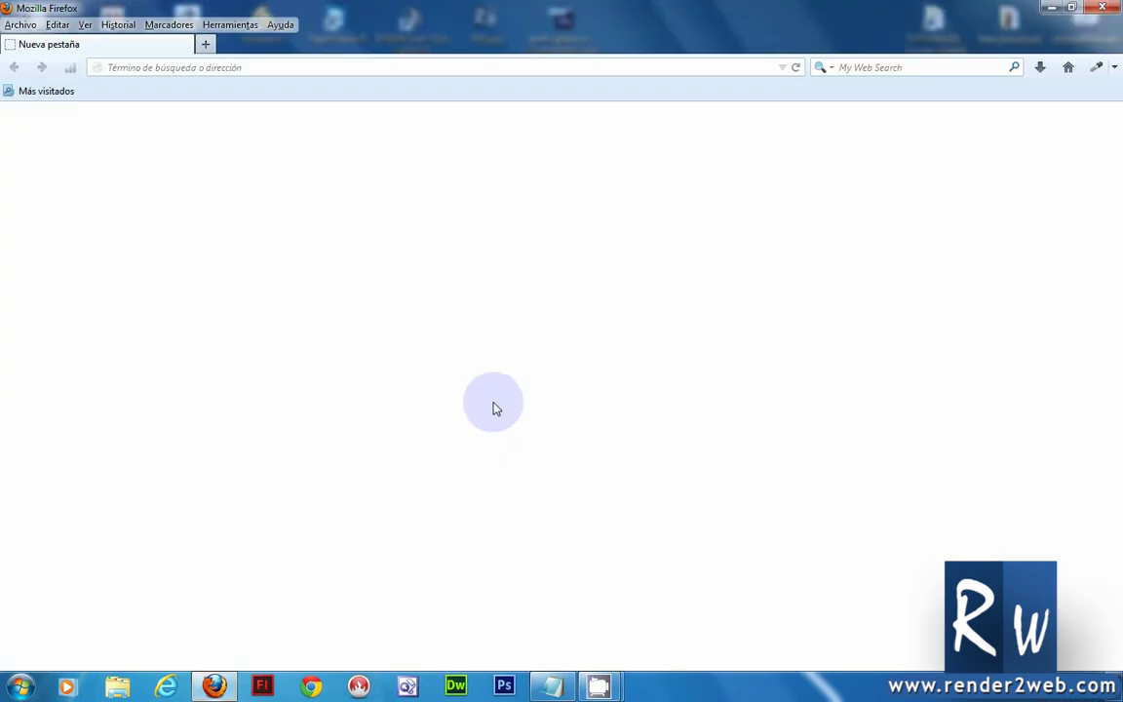
{"action": "left_click", "coordinate": [414, 351]}
{"action": "type", "text": "fil"}
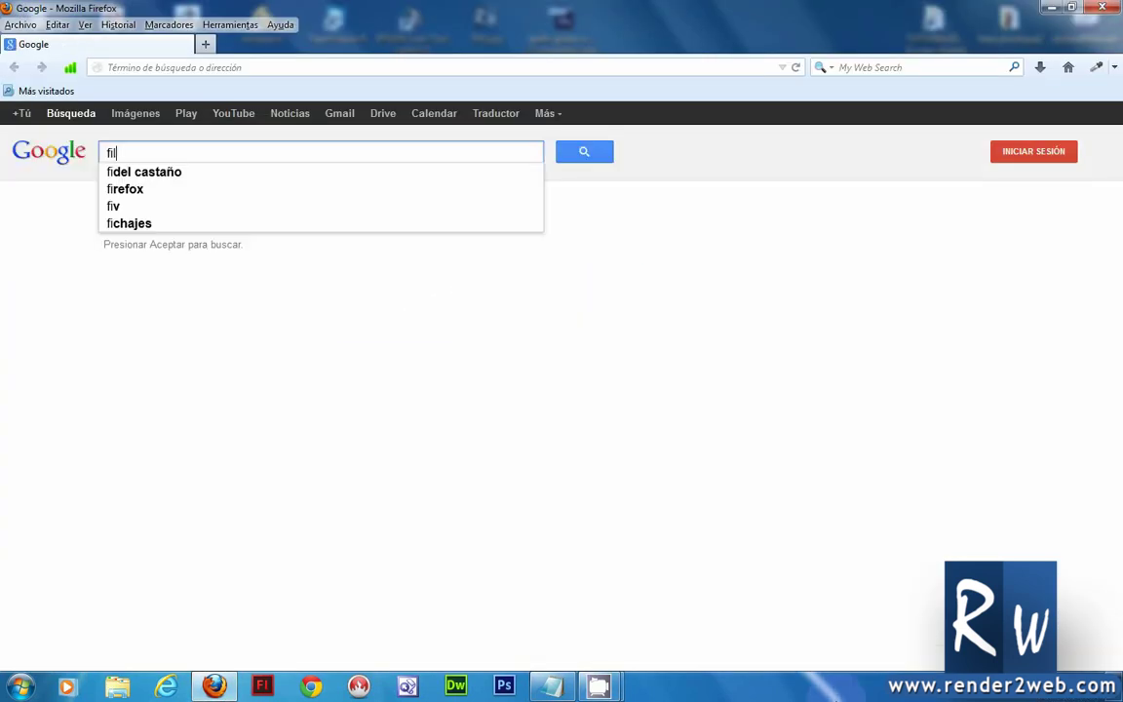
{"action": "type", "text": "ezilla"}
{"action": "key", "text": "Return"}
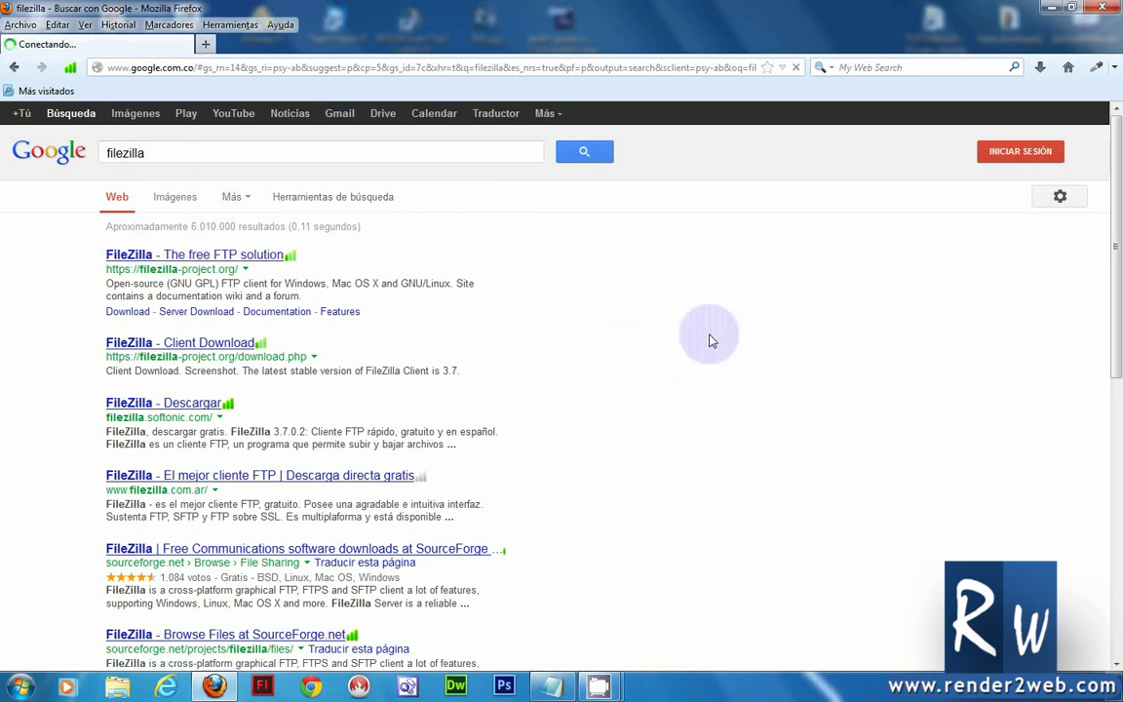
{"action": "left_click", "coordinate": [194, 254]}
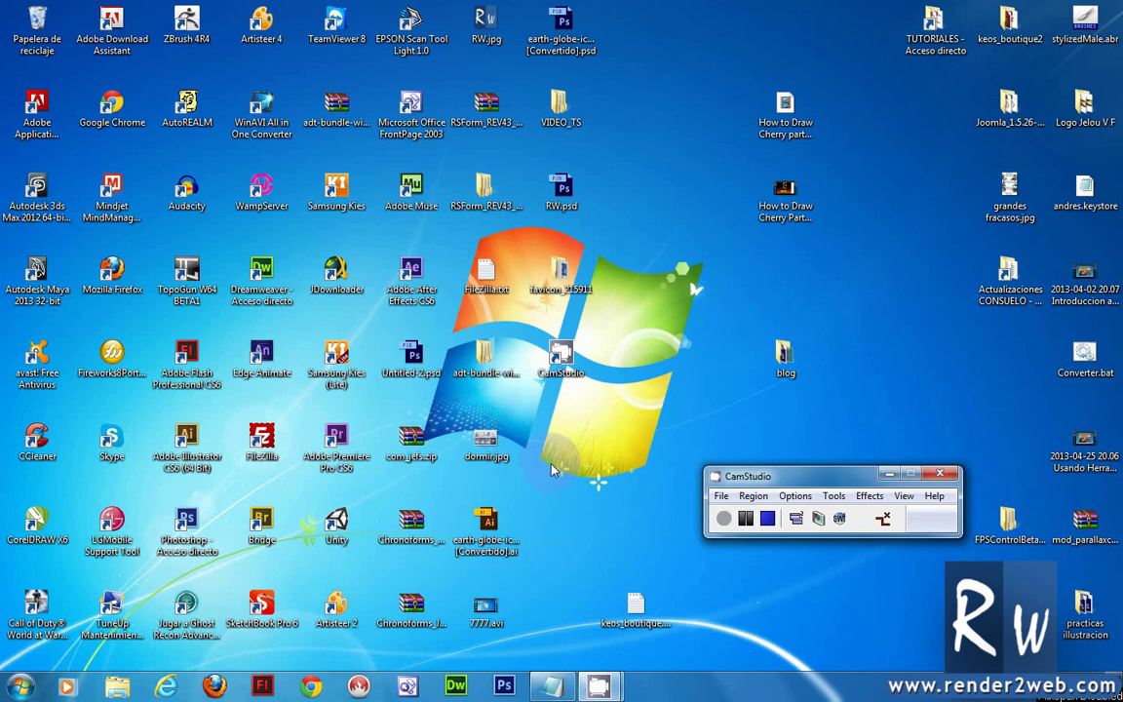
Open Firefox, search Google for filezilla and go to the official FileZilla project website
{"action": "left_click", "coordinate": [214, 687]}
{"action": "left_click", "coordinate": [426, 352]}
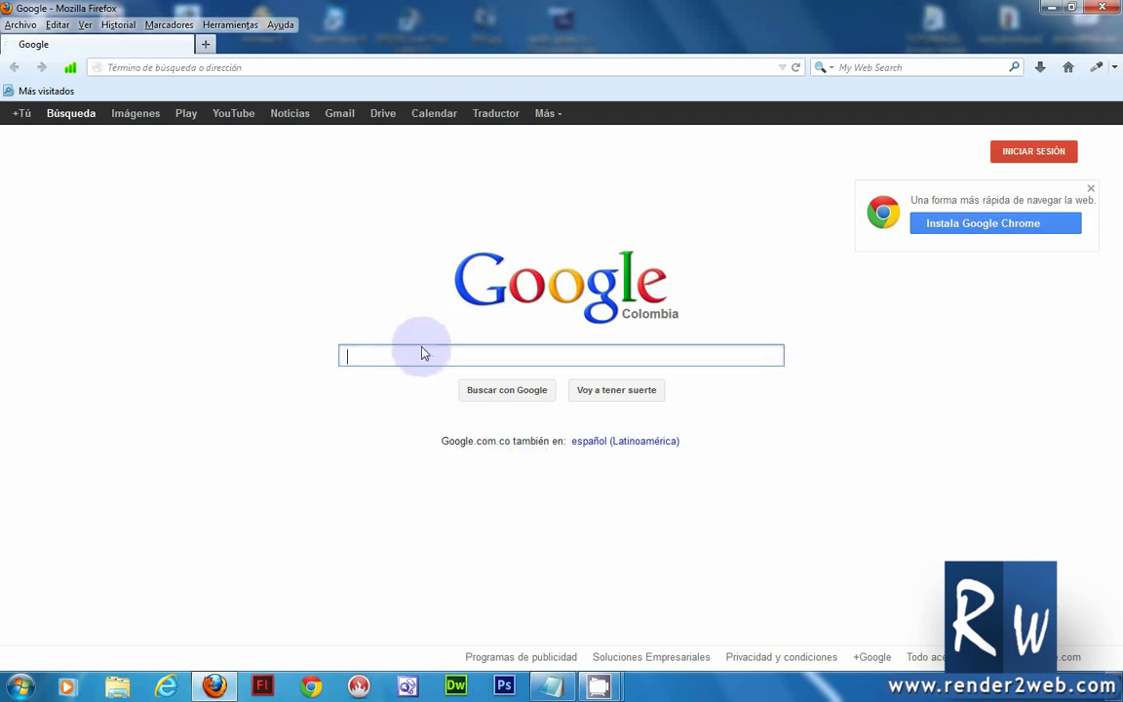
{"action": "type", "text": "filezilla"}
{"action": "key", "text": "Return"}
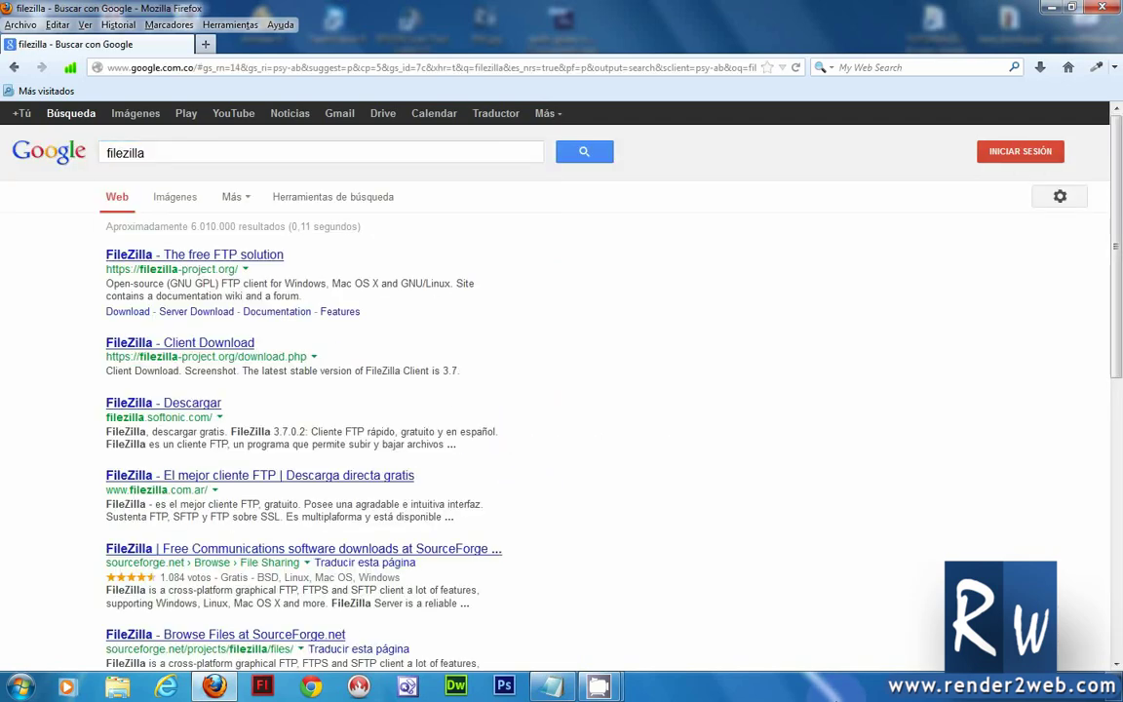
{"action": "left_click", "coordinate": [164, 259]}
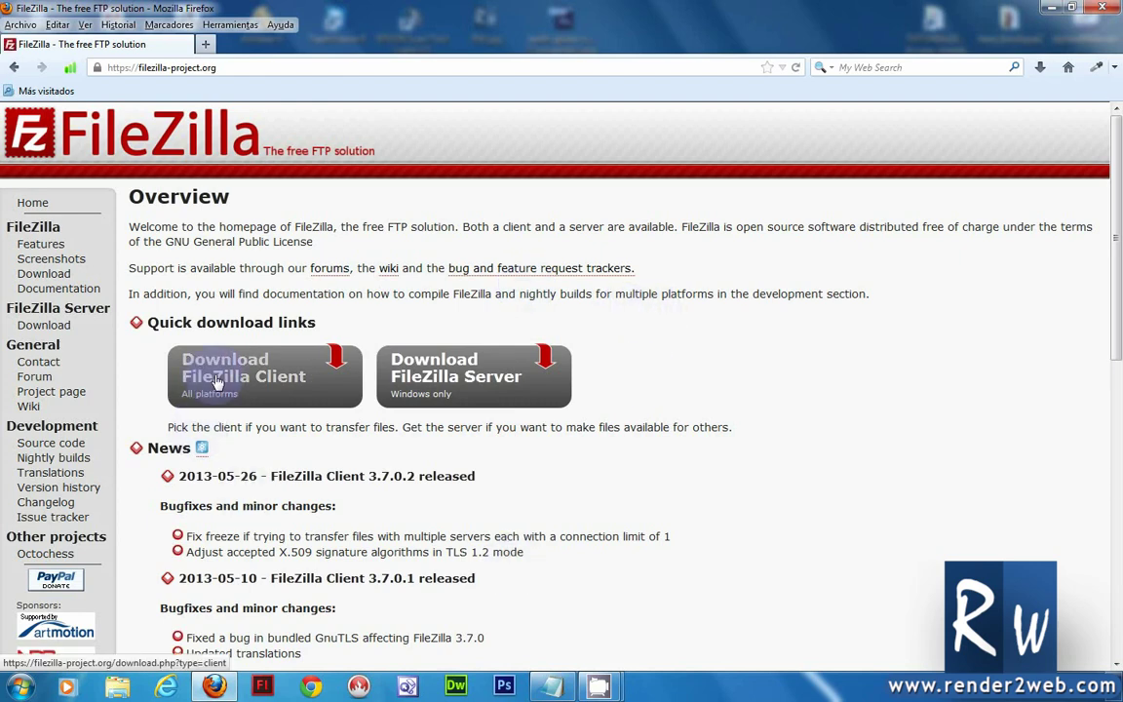
Download the recommended Windows version of FileZilla Client and save FileZilla_3.7.0.2_win32-setup.exe
{"action": "left_click", "coordinate": [251, 385]}
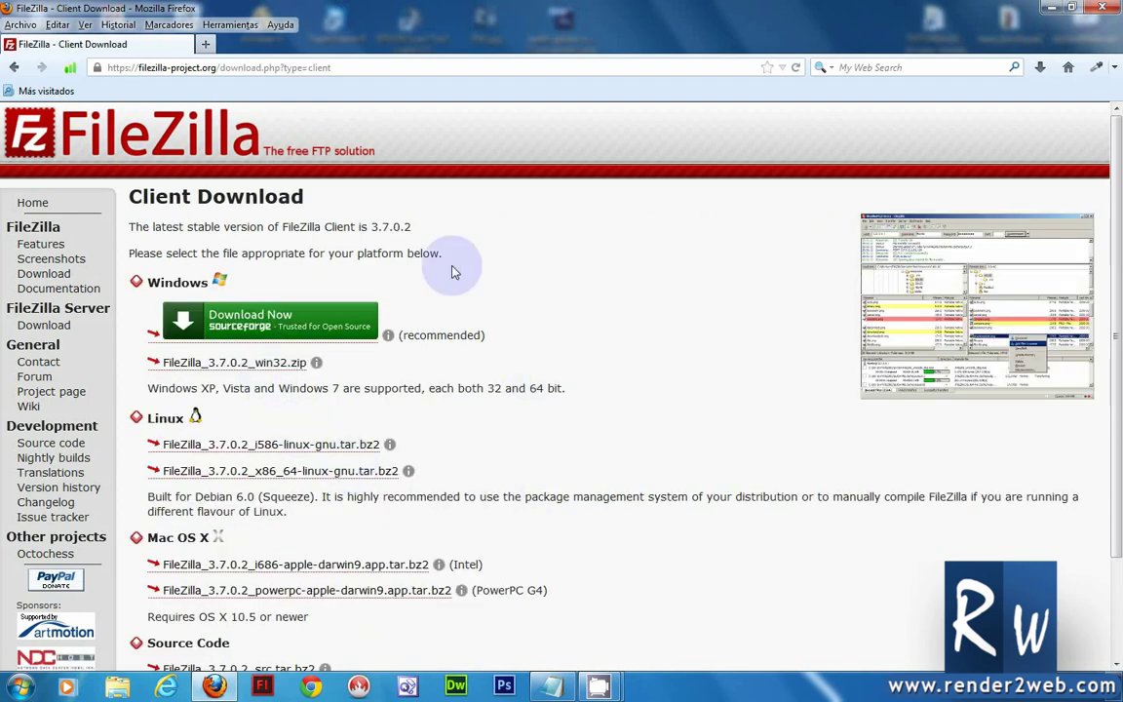
{"action": "left_click", "coordinate": [299, 333]}
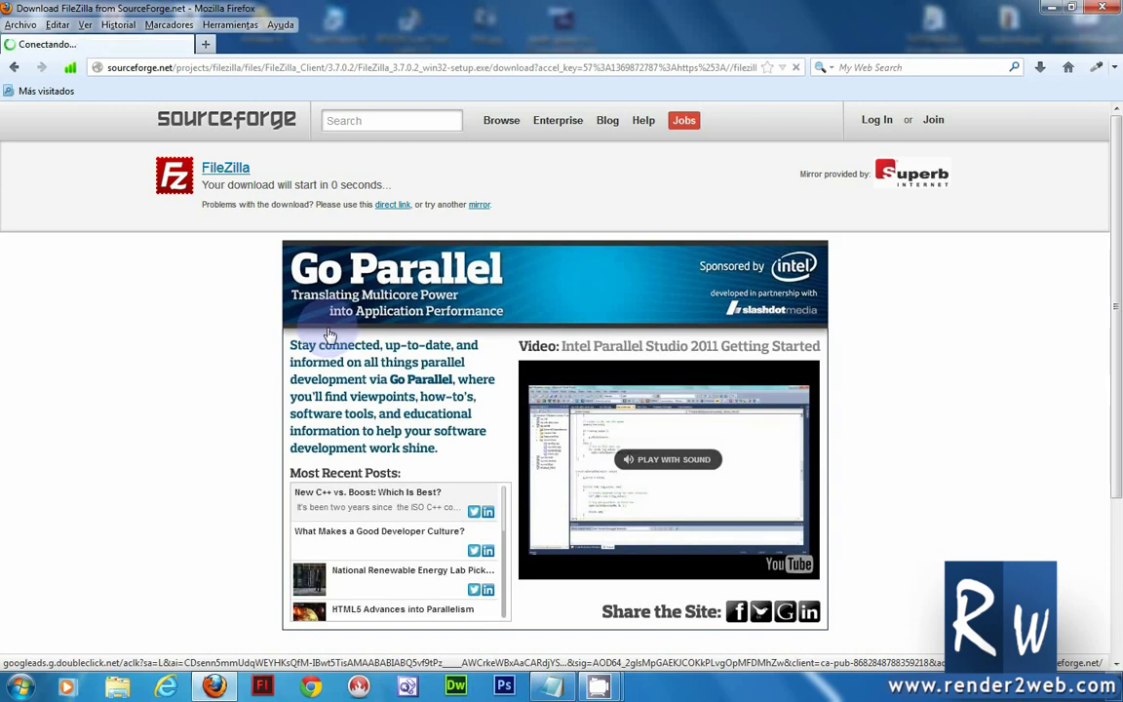
{"action": "left_click", "coordinate": [618, 277]}
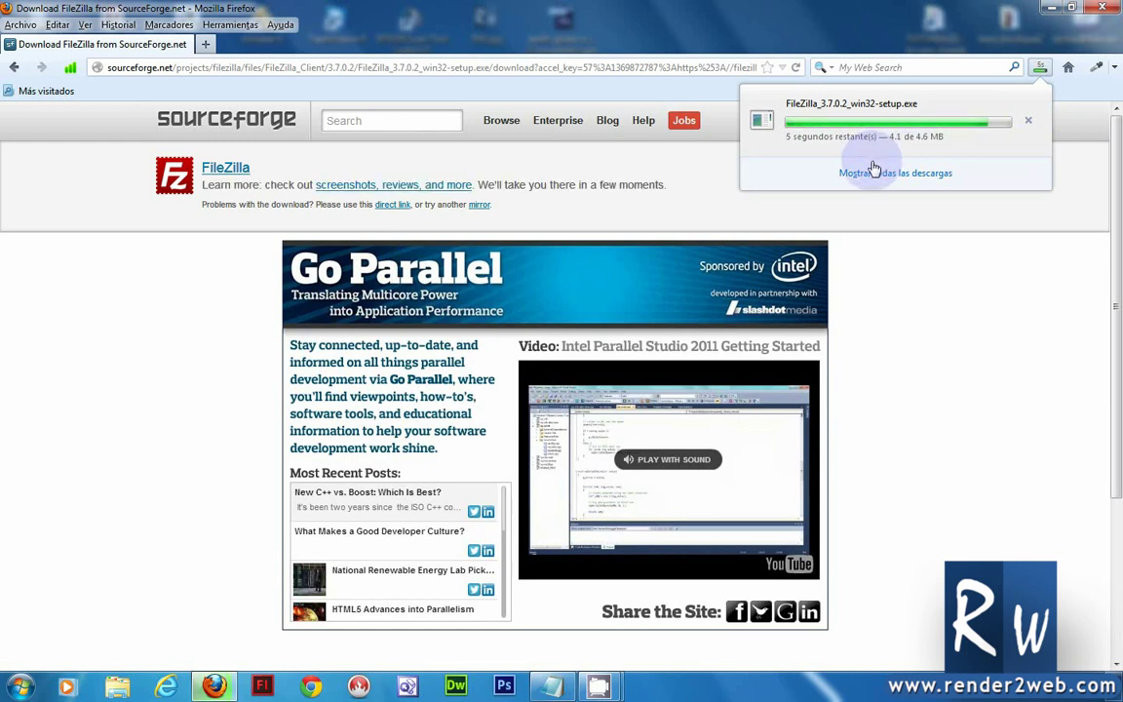
{"action": "left_click", "coordinate": [330, 334]}
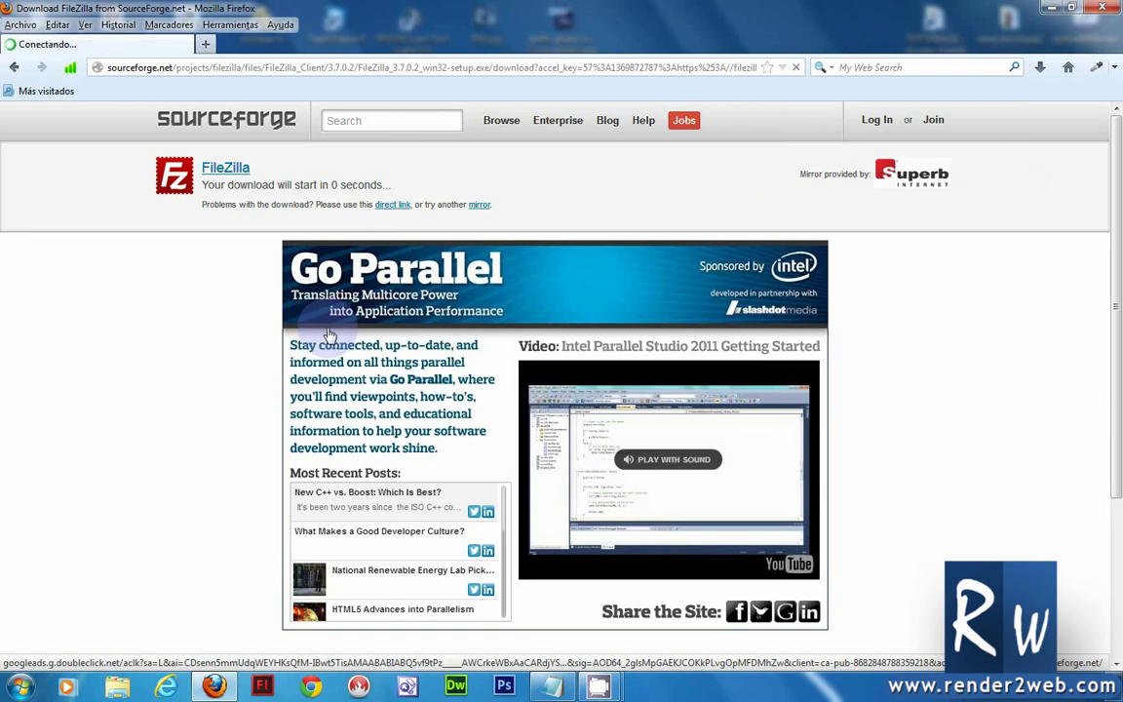
{"action": "left_click", "coordinate": [620, 273]}
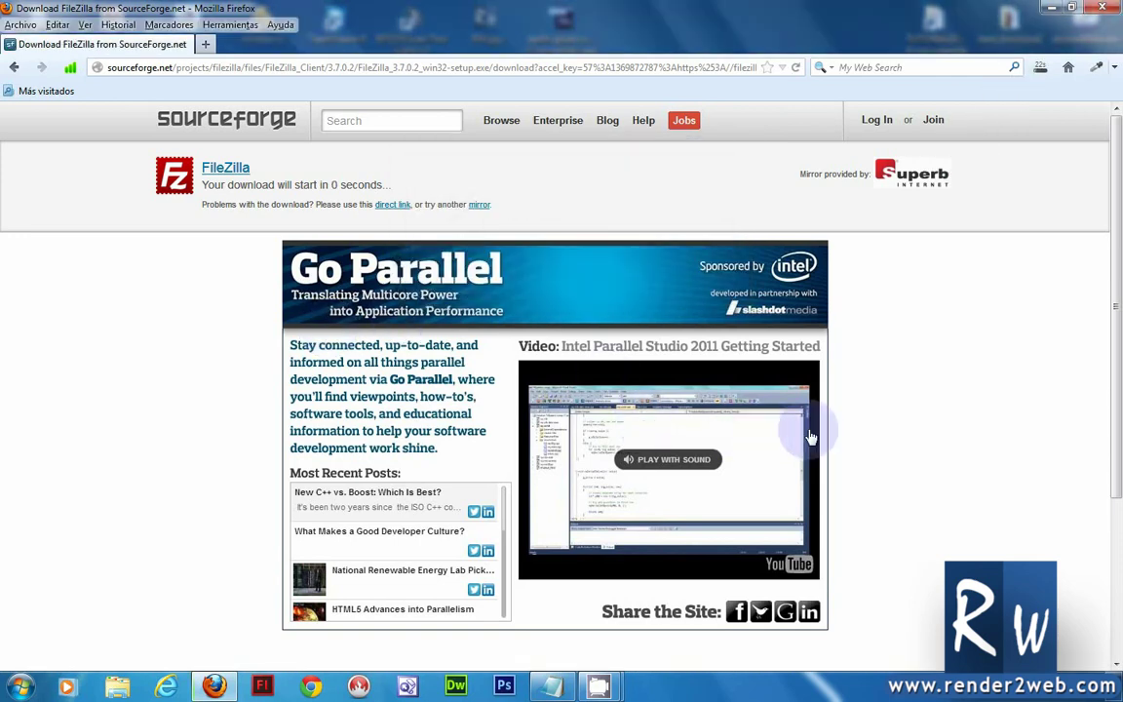
{"action": "left_click", "coordinate": [1040, 68]}
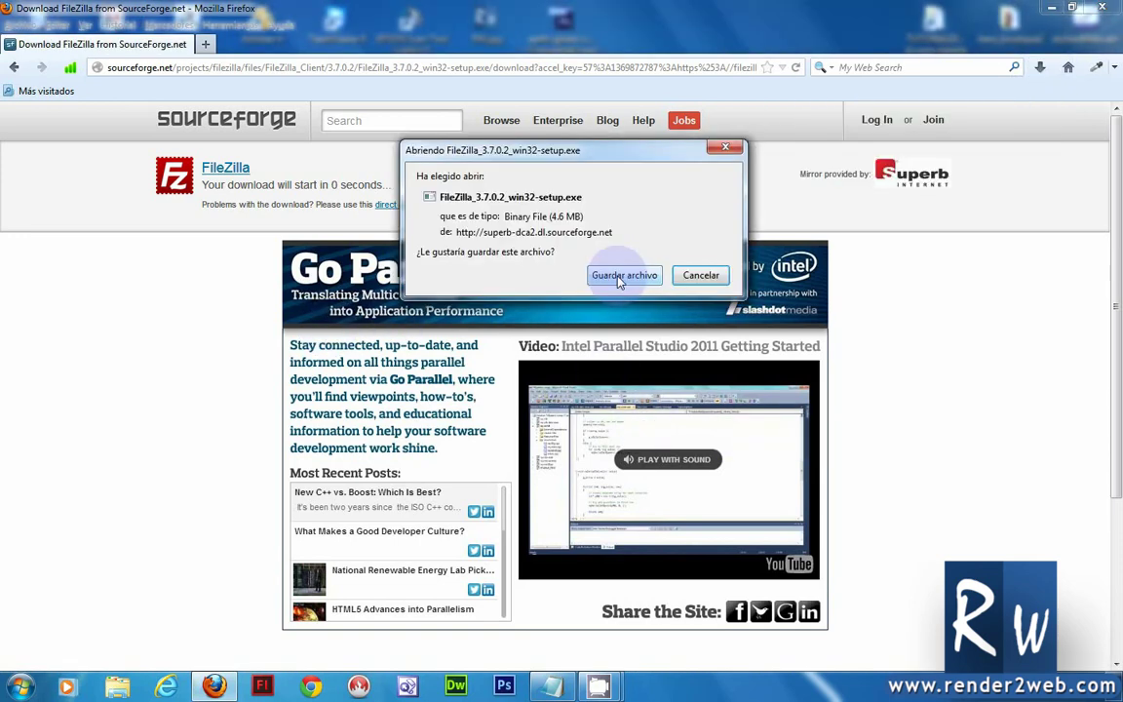
{"action": "left_click", "coordinate": [627, 274]}
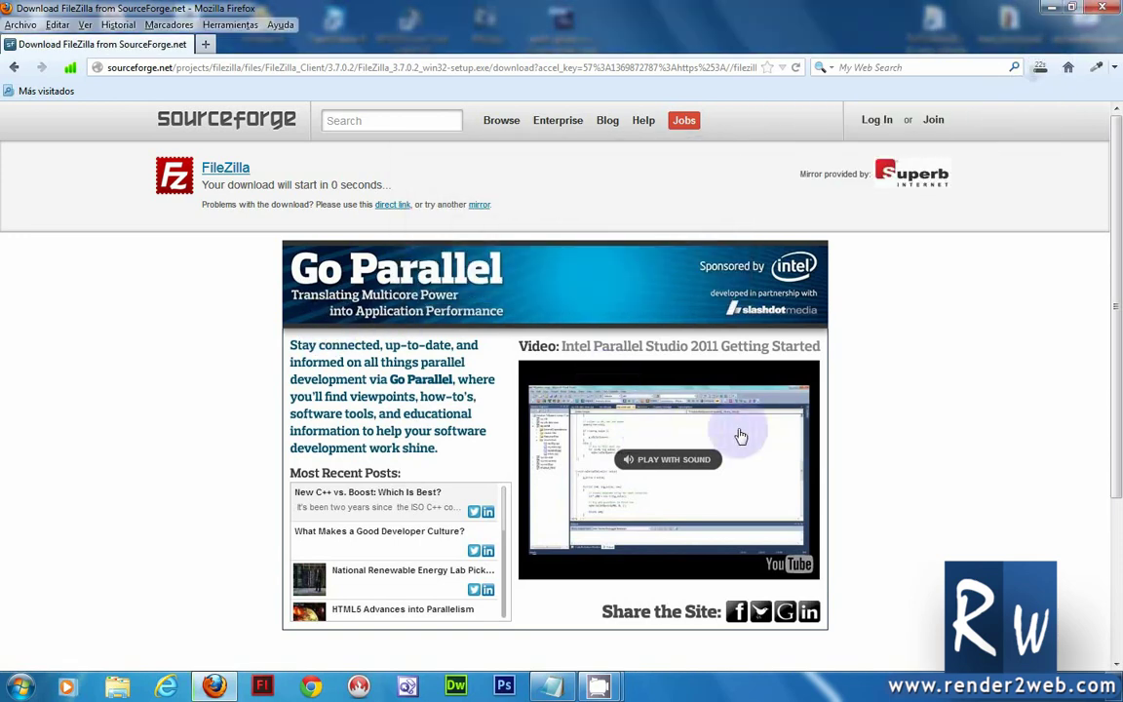
{"action": "left_click", "coordinate": [1041, 67]}
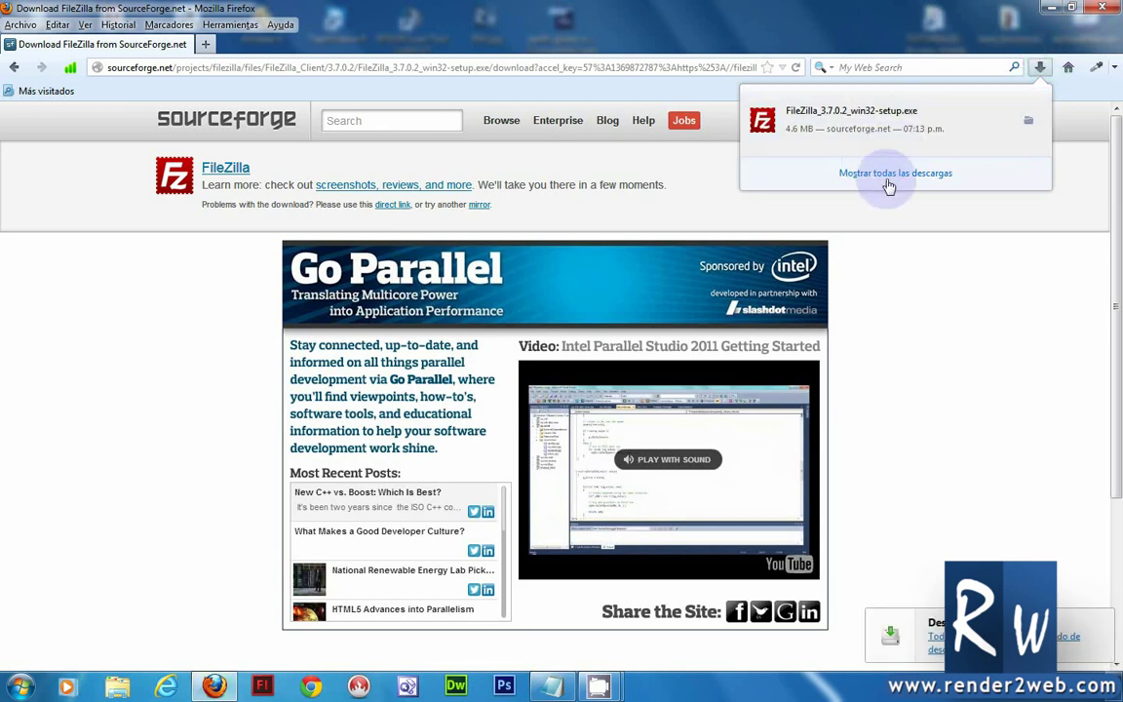
{"action": "right_click", "coordinate": [873, 129]}
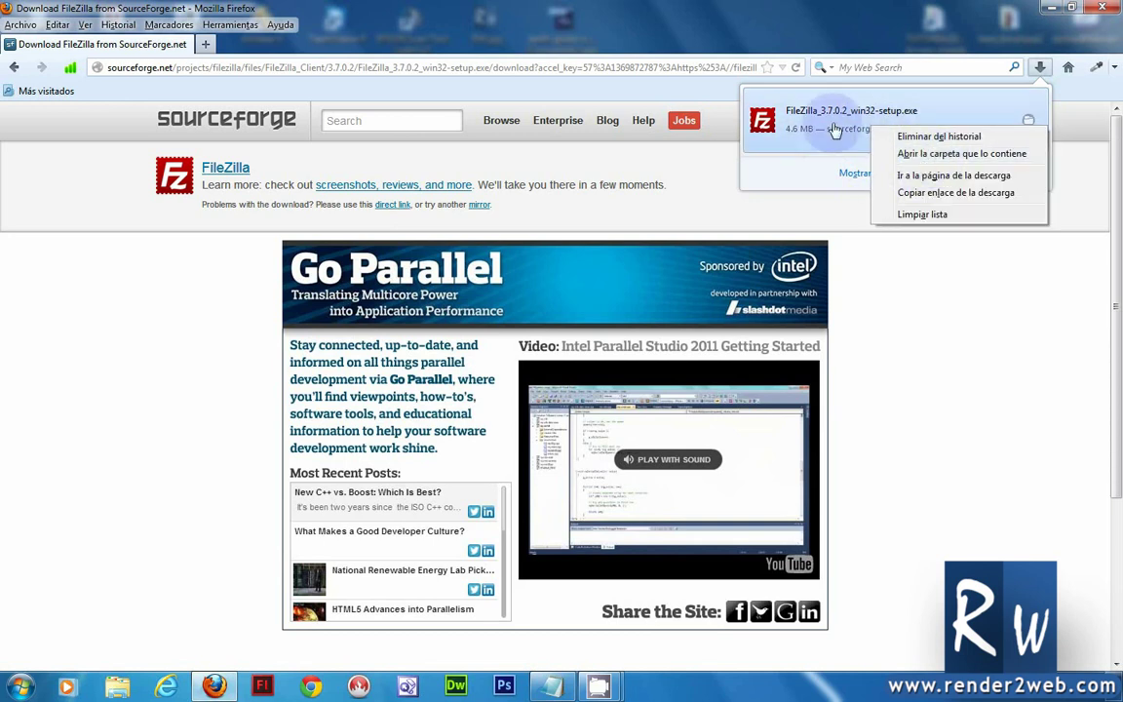
{"action": "left_click", "coordinate": [855, 172]}
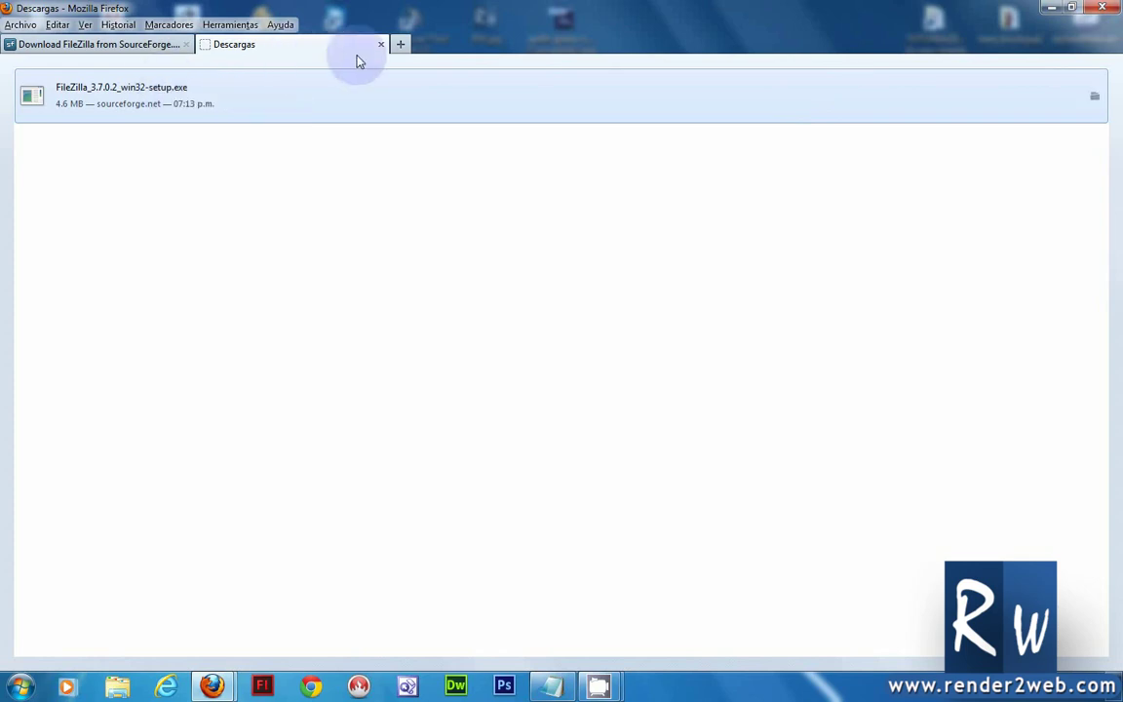
{"action": "left_click", "coordinate": [381, 45]}
{"action": "left_click", "coordinate": [1031, 65]}
{"action": "right_click", "coordinate": [860, 127]}
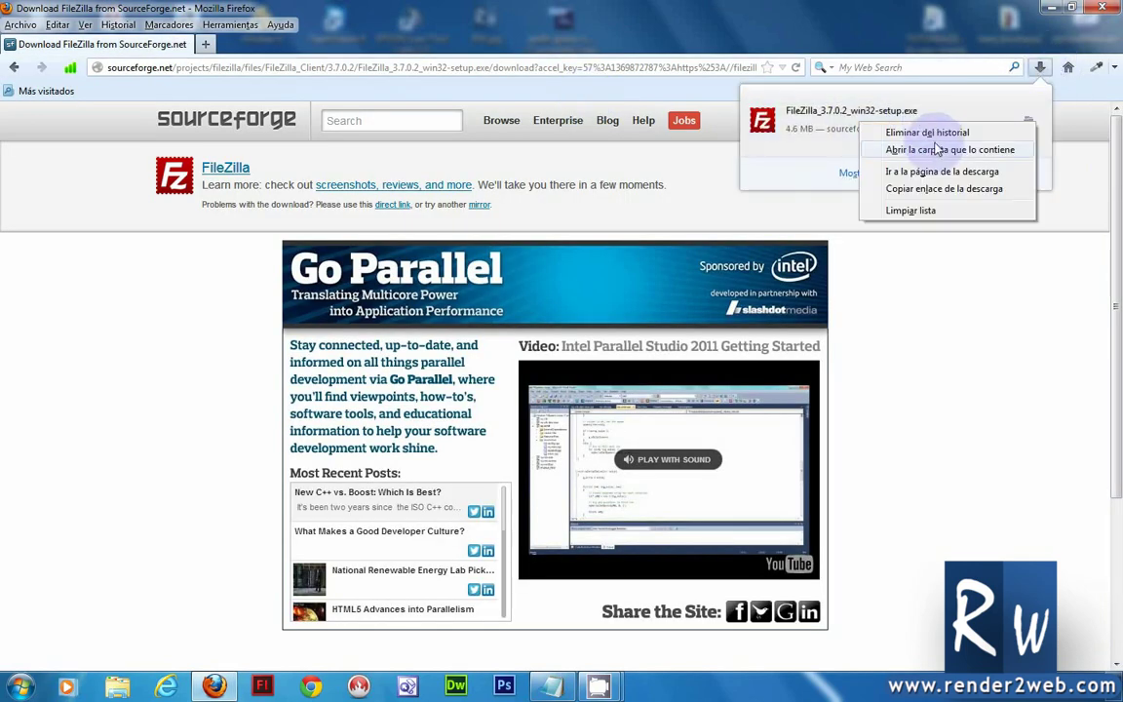
{"action": "left_click", "coordinate": [864, 146]}
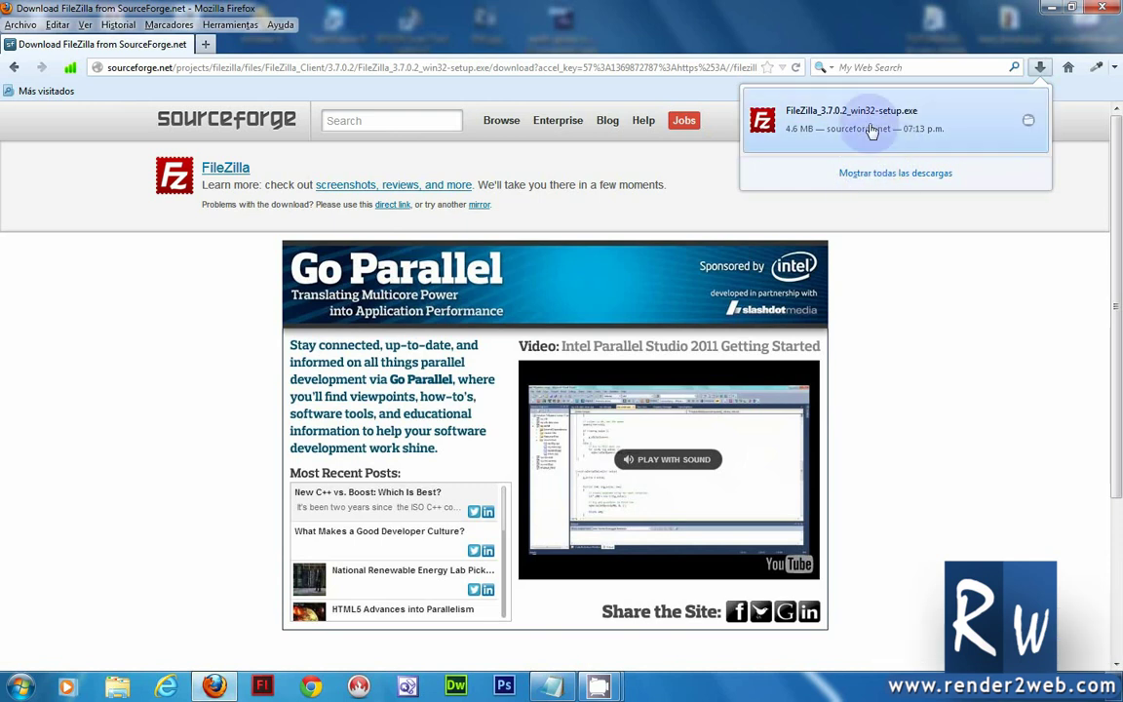
{"action": "right_click", "coordinate": [870, 128]}
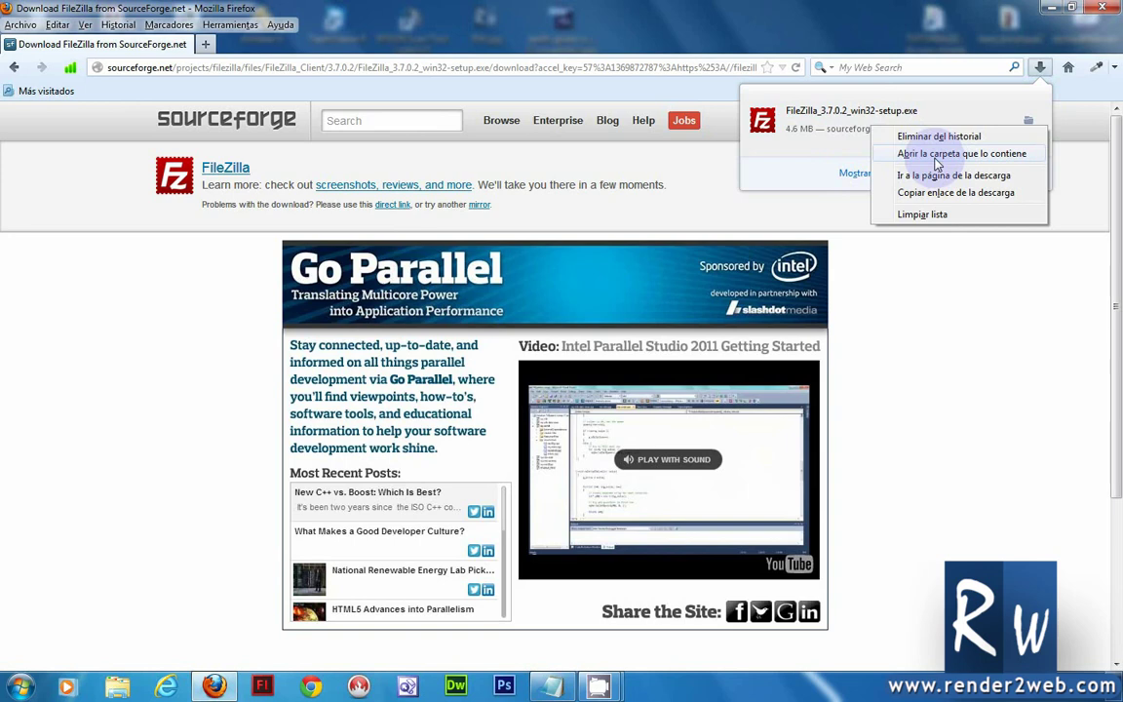
{"action": "left_click", "coordinate": [798, 172]}
{"action": "left_click", "coordinate": [798, 172]}
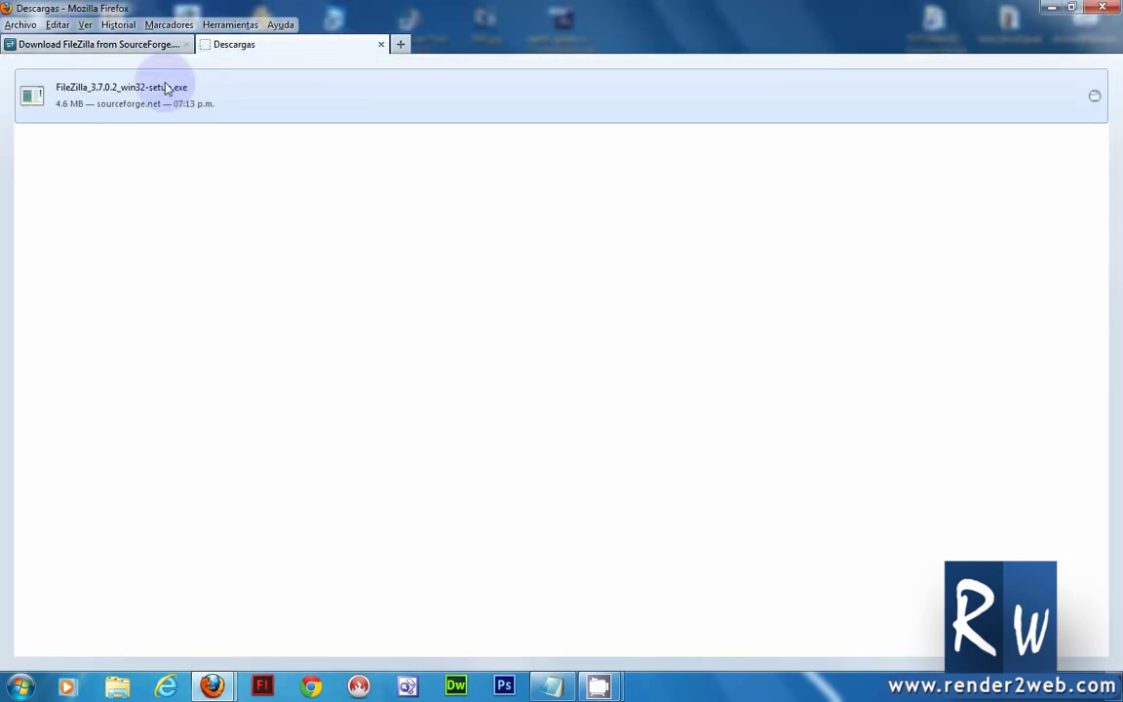
{"action": "left_click", "coordinate": [380, 44]}
Open the folder that contains the downloaded FileZilla_3.7.0.2_win32-setup.exe
{"action": "left_click", "coordinate": [1040, 67]}
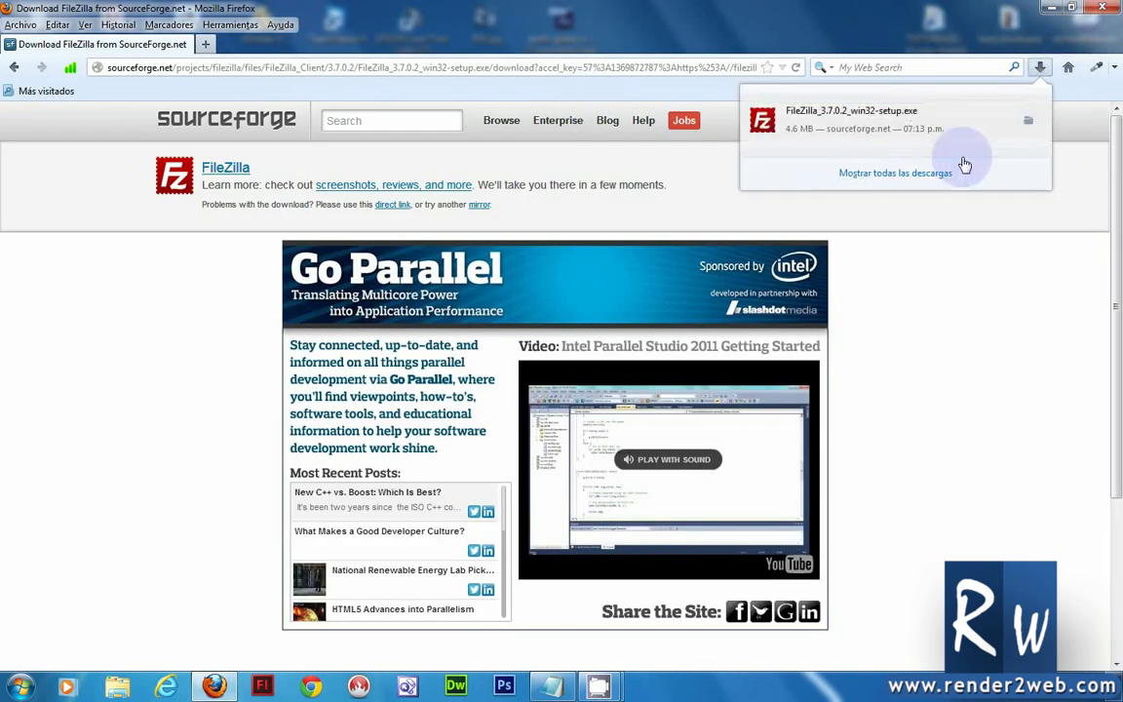
{"action": "right_click", "coordinate": [907, 142]}
{"action": "left_click", "coordinate": [932, 168]}
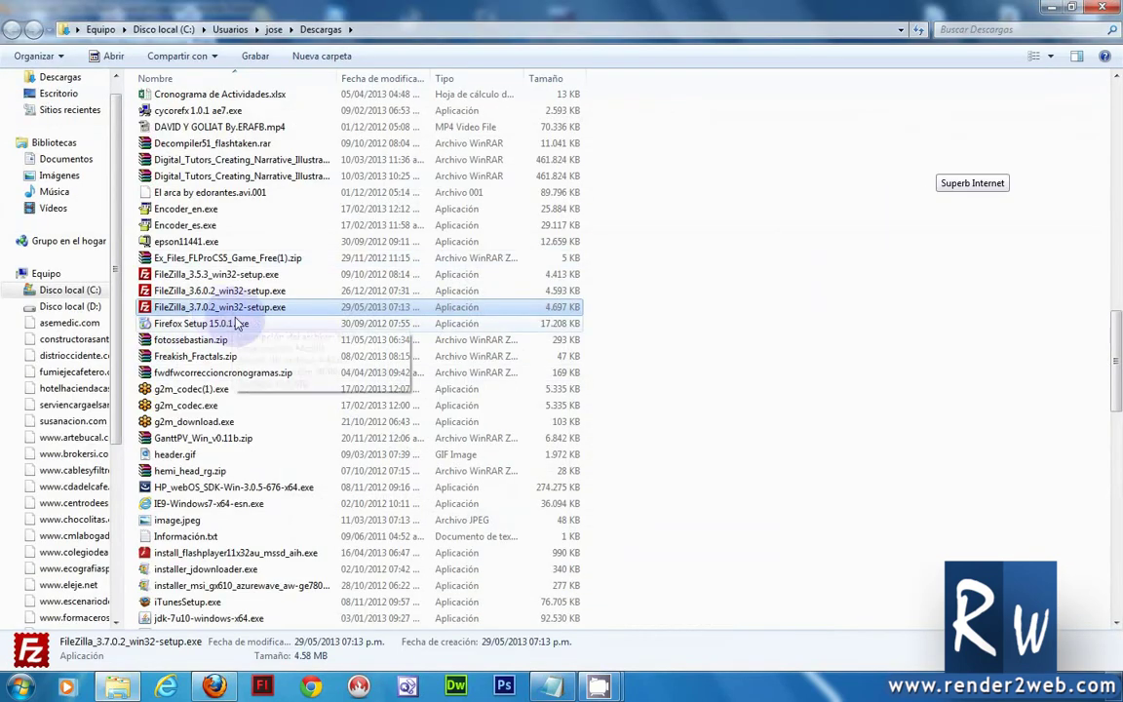
Run the downloaded FileZilla 3.7.0.2 setup and accept its license agreement, but quit at the upgrade options without installing
{"action": "double_click", "coordinate": [256, 311]}
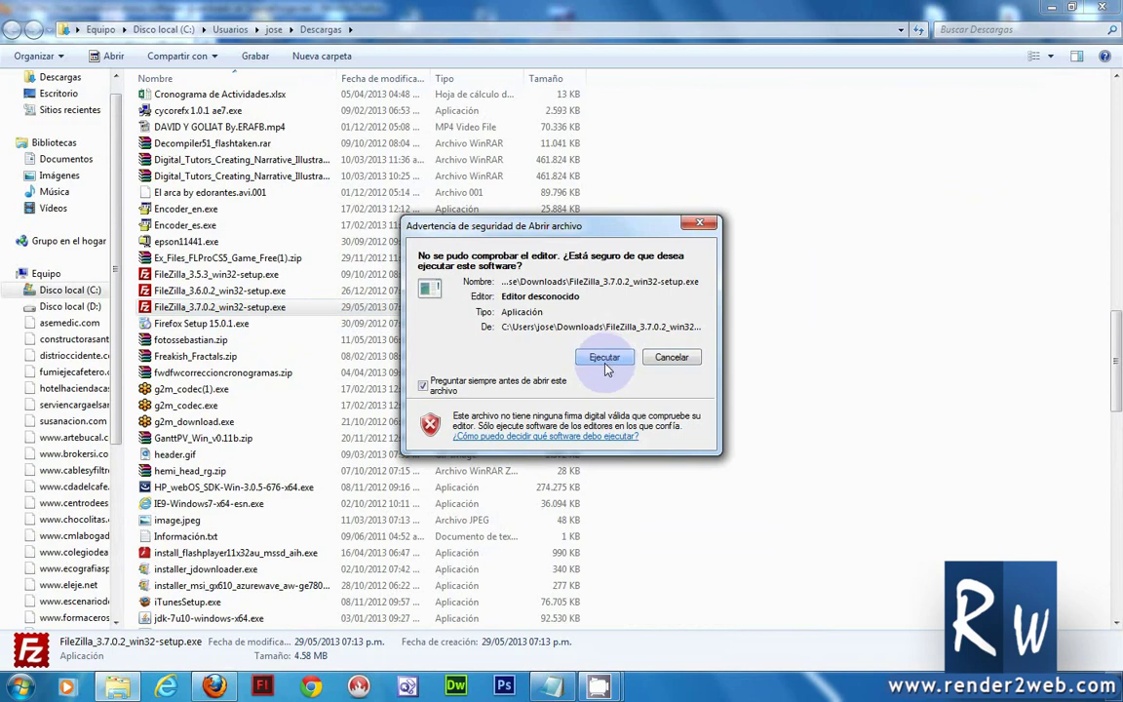
{"action": "left_click", "coordinate": [604, 359]}
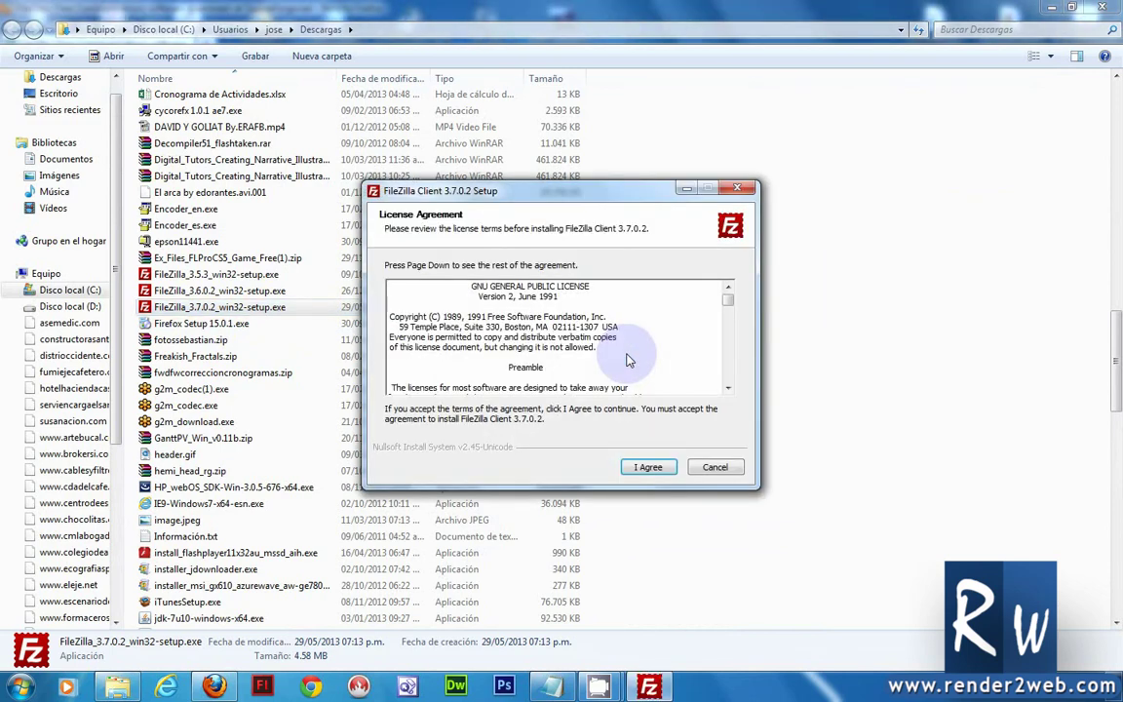
{"action": "left_click", "coordinate": [649, 467]}
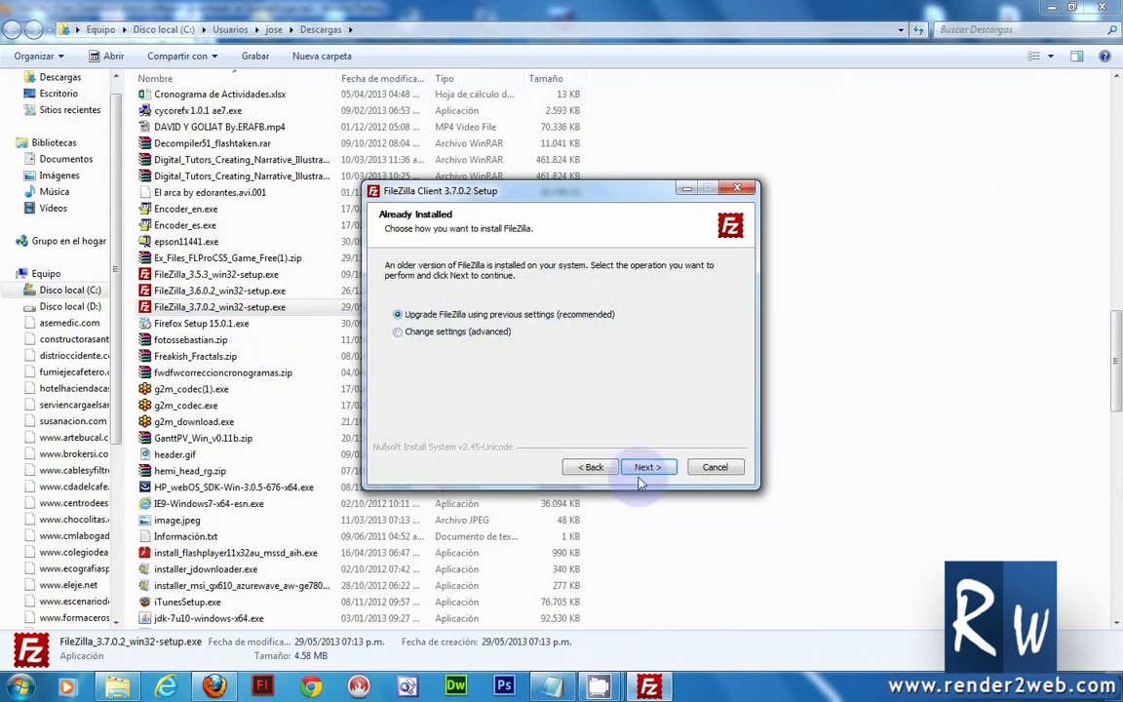
{"action": "left_click", "coordinate": [717, 468]}
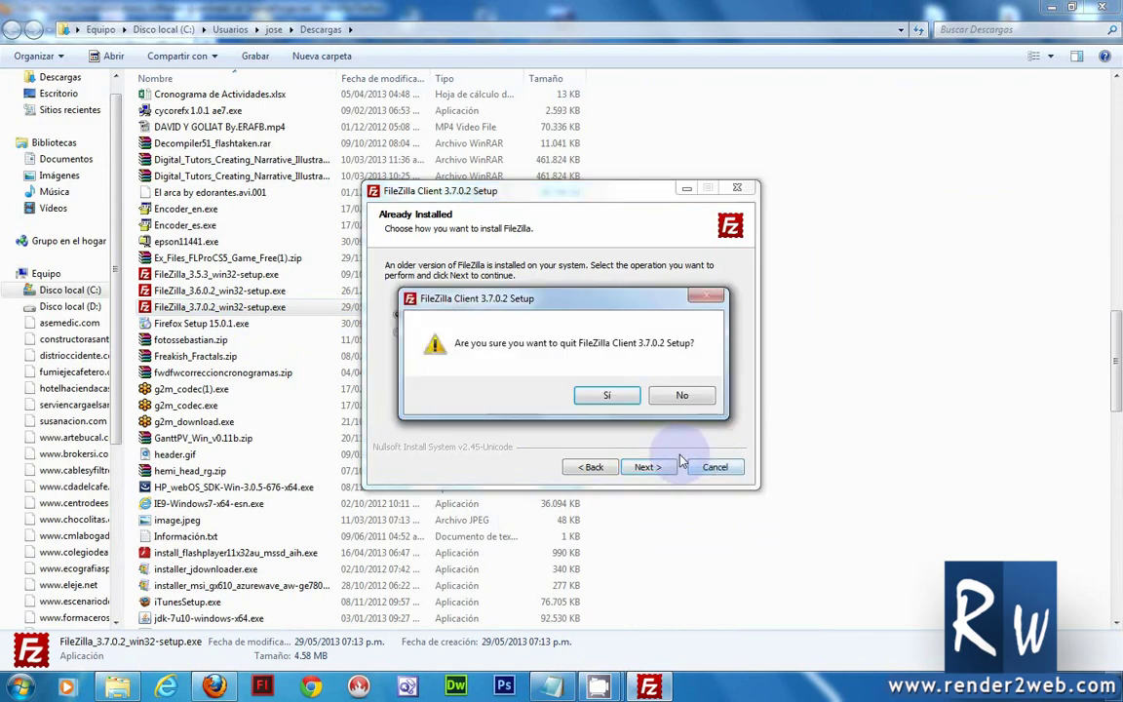
{"action": "left_click", "coordinate": [624, 404]}
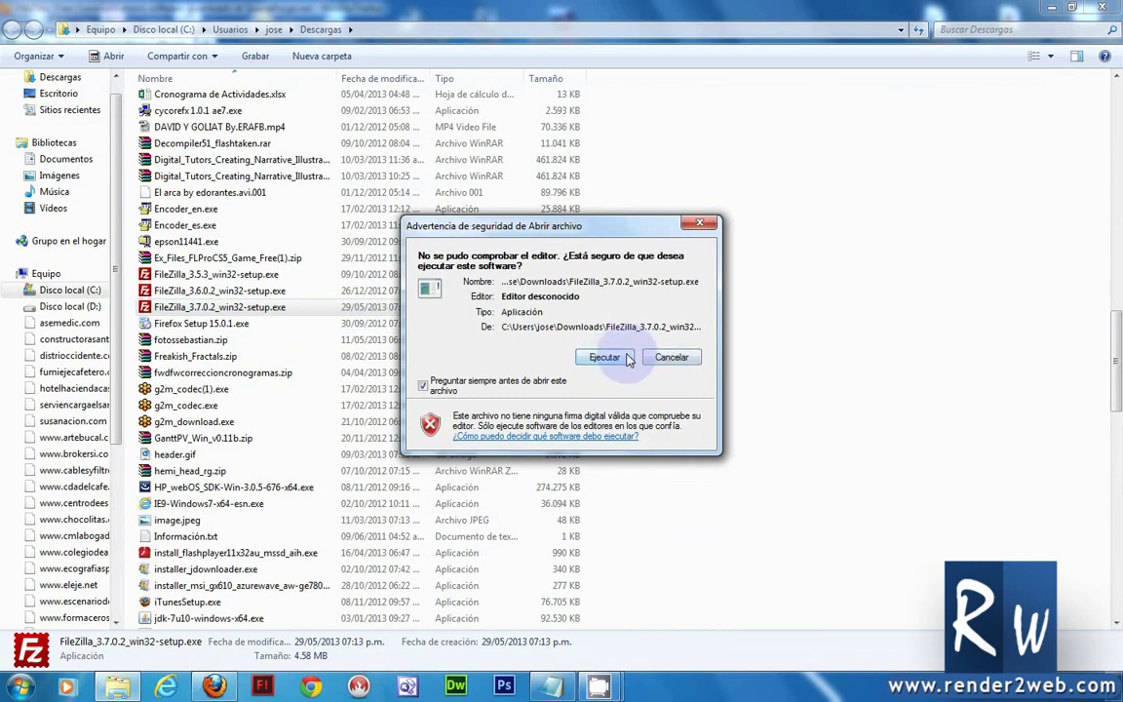
{"action": "left_click", "coordinate": [616, 367]}
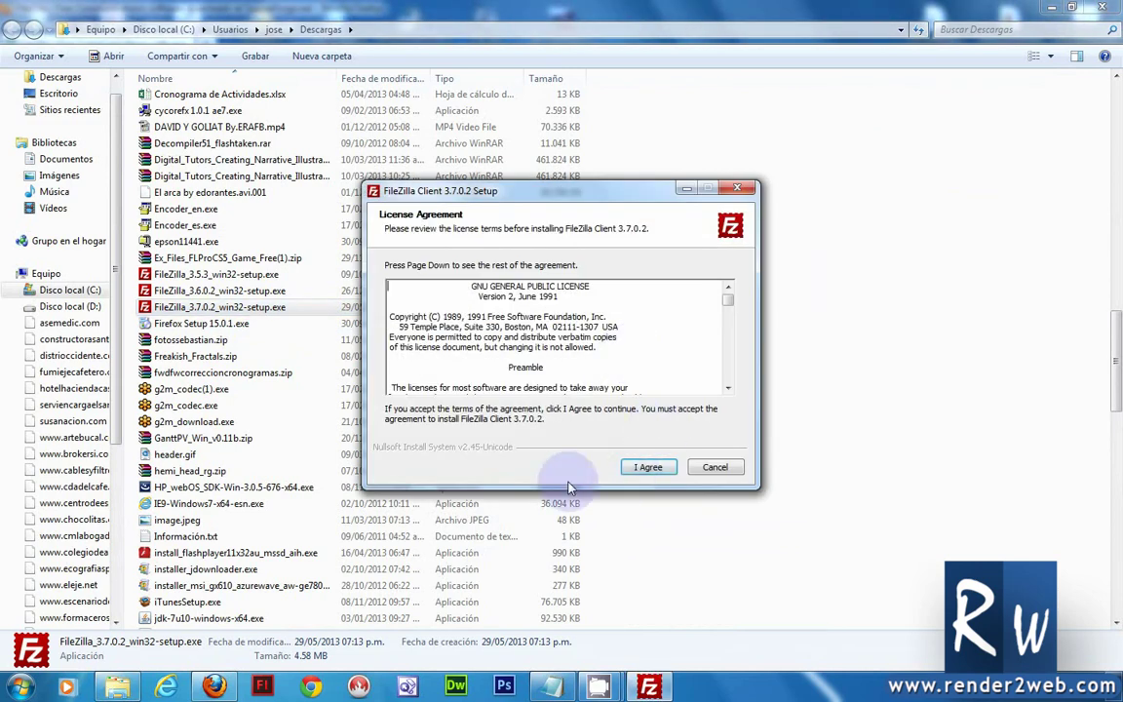
{"action": "left_click", "coordinate": [647, 467]}
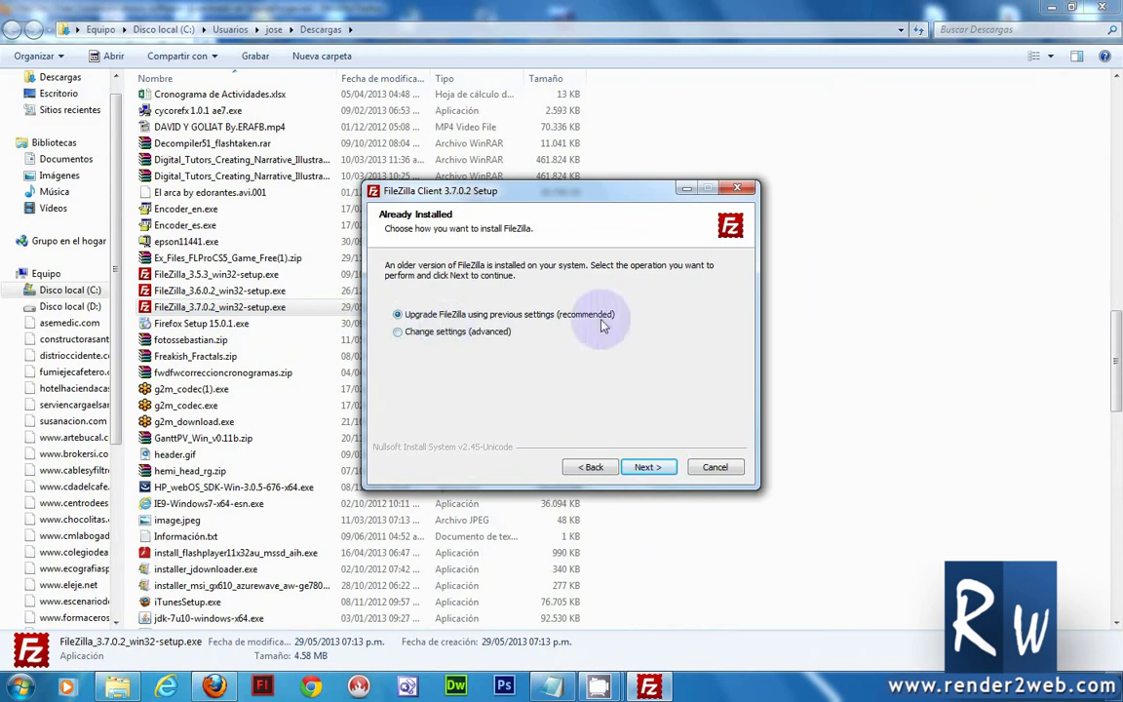
{"action": "left_click", "coordinate": [717, 468]}
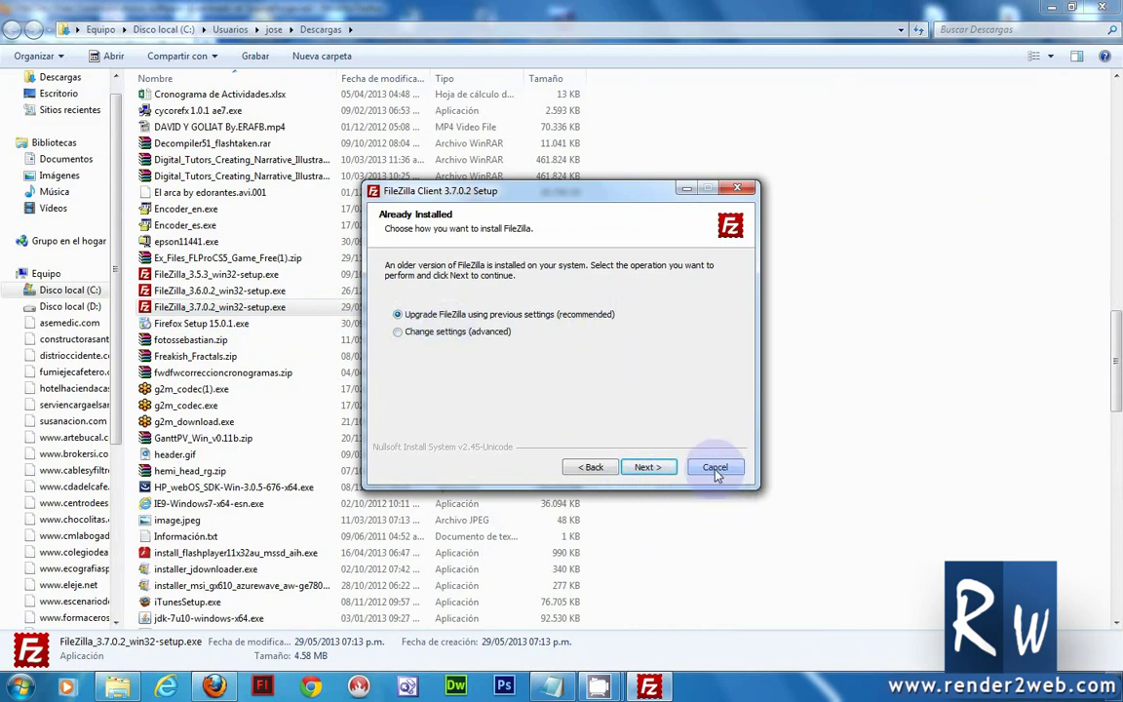
{"action": "left_click", "coordinate": [607, 396]}
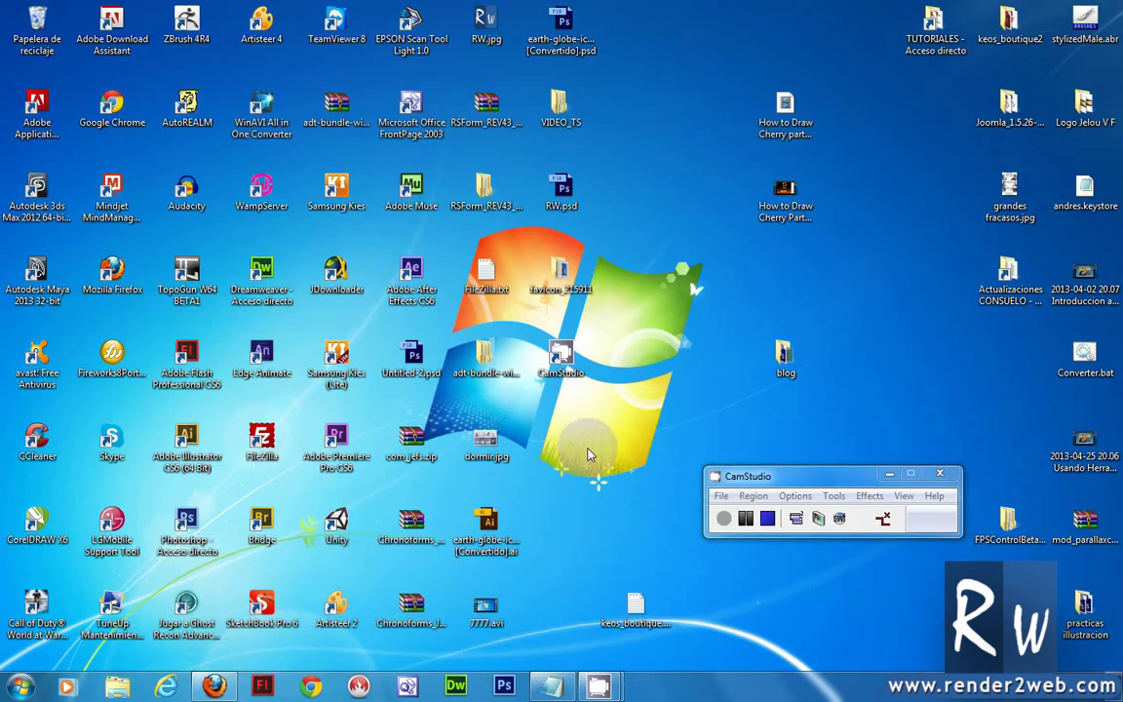
Launch the installed FileZilla client from the desktop
{"action": "double_click", "coordinate": [270, 445]}
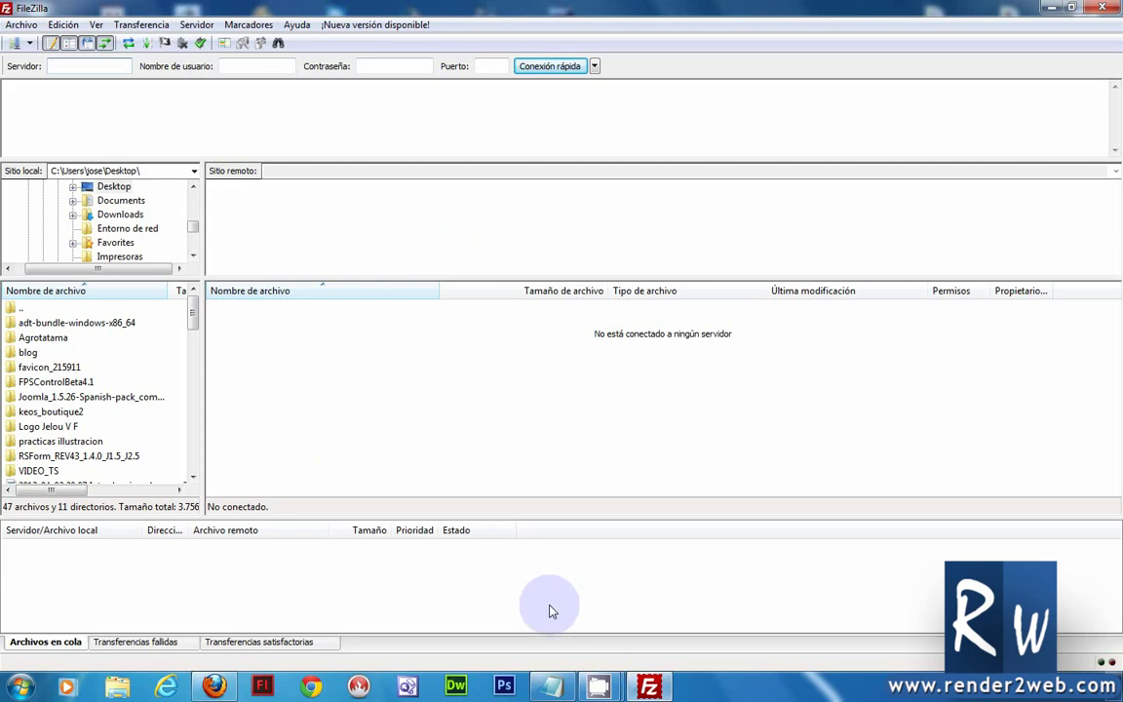
{"action": "left_click", "coordinate": [552, 685]}
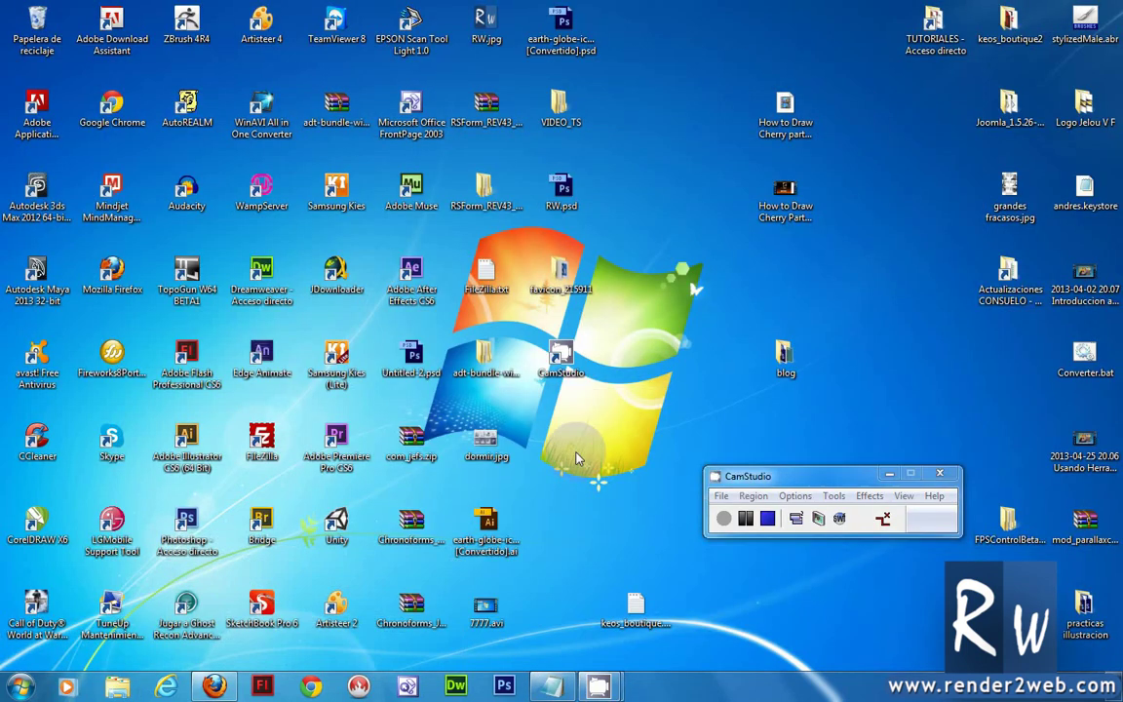
{"action": "double_click", "coordinate": [262, 440]}
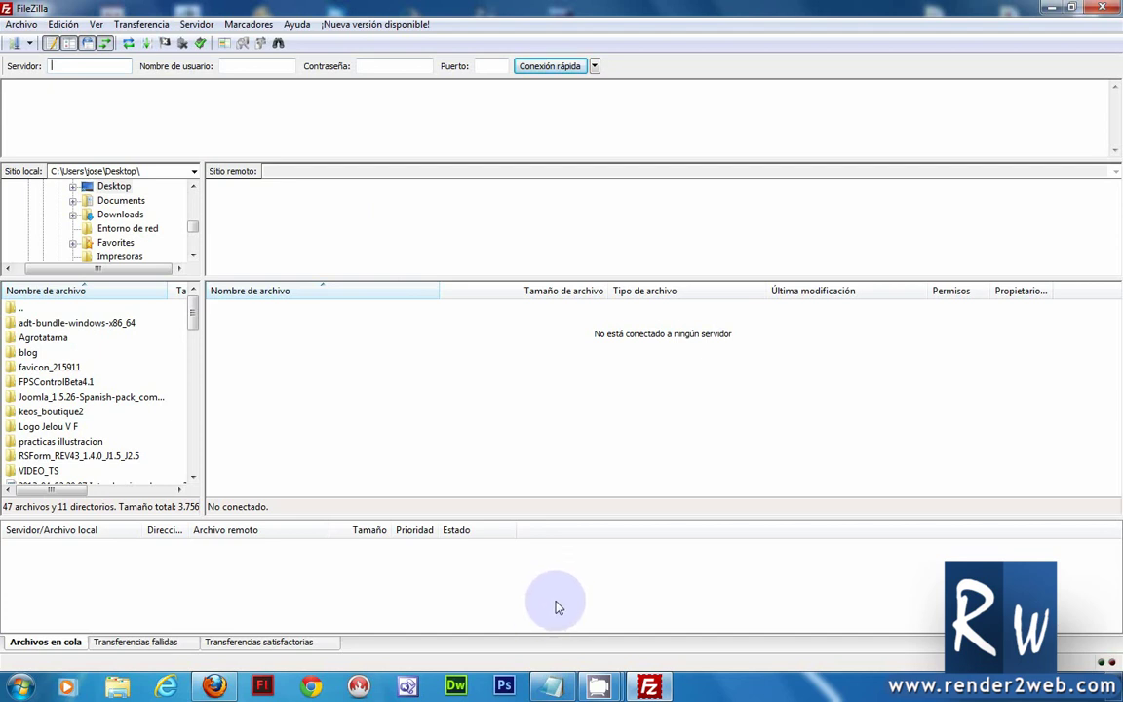
Bring up keos_boutique.txt in Notepad and examine its domain, username and password lines
{"action": "left_click", "coordinate": [553, 689]}
{"action": "double_click", "coordinate": [643, 235]}
{"action": "left_click", "coordinate": [640, 255]}
{"action": "key", "text": "shift+Up"}
{"action": "key", "text": "shift+Down"}
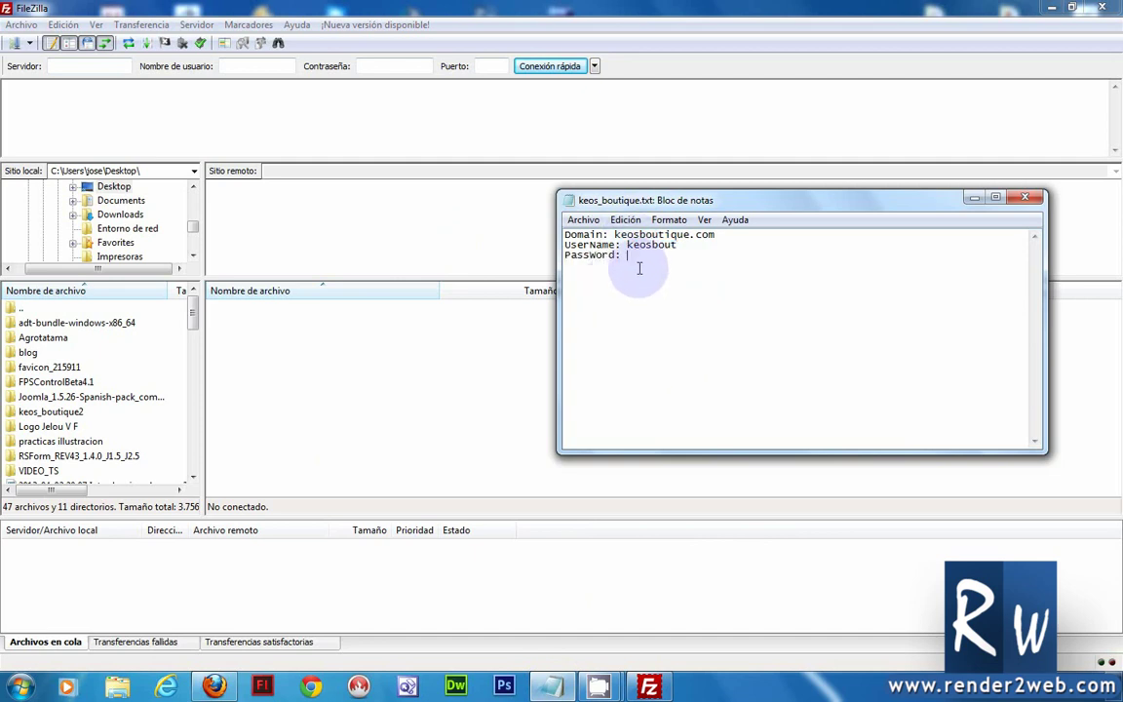
Switch from the keos_boutique.txt notes back to FileZilla
{"action": "left_click", "coordinate": [163, 130]}
{"action": "left_click", "coordinate": [659, 281]}
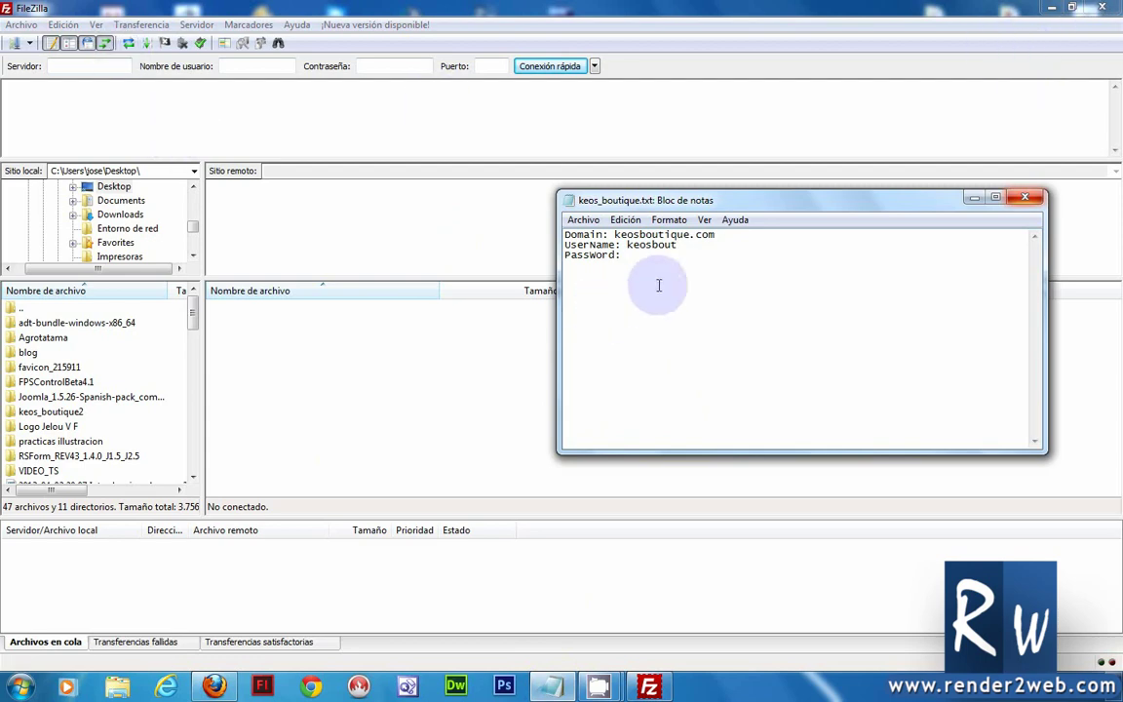
{"action": "double_click", "coordinate": [624, 234]}
{"action": "left_click", "coordinate": [400, 39]}
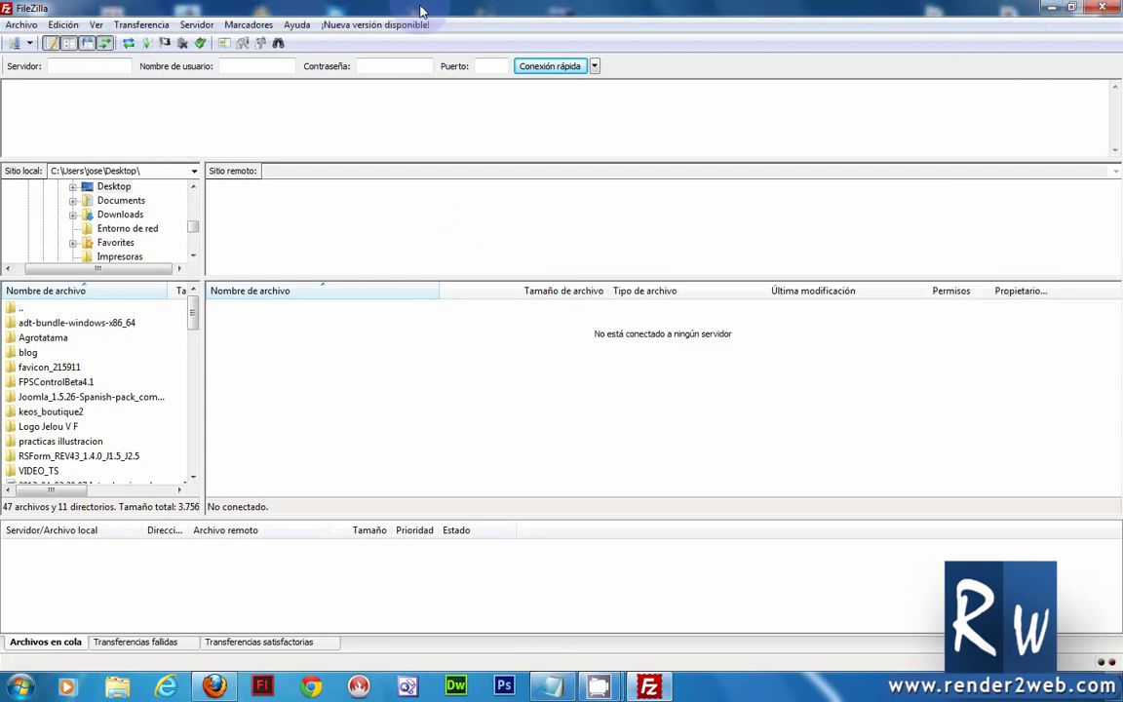
Open the Site Manager and try to name a new site Keos Boutique
{"action": "left_click", "coordinate": [12, 44]}
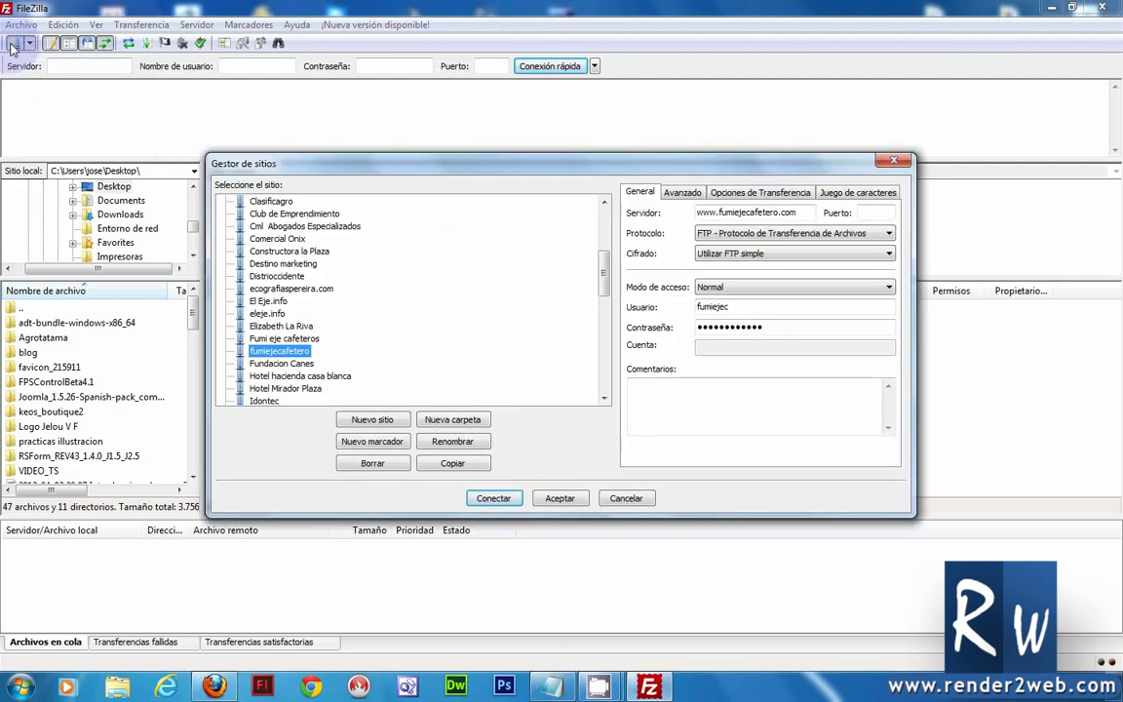
{"action": "left_click", "coordinate": [373, 419]}
{"action": "type", "text": "Keos Boutique"}
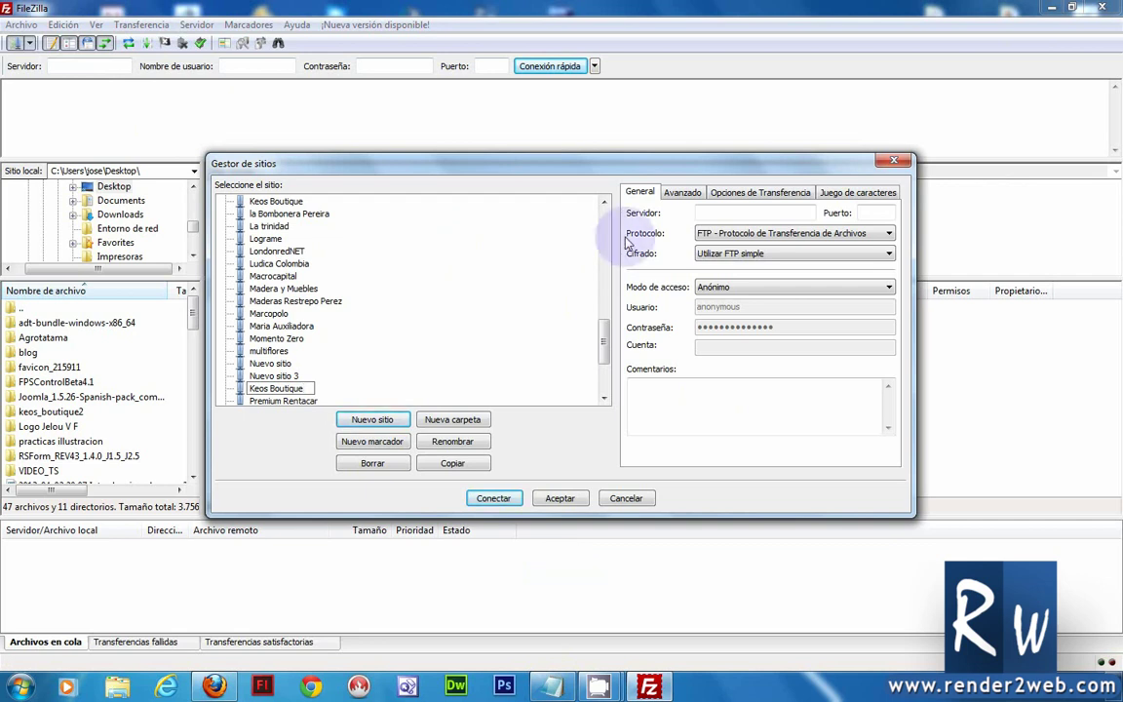
{"action": "left_click", "coordinate": [563, 214]}
{"action": "left_click", "coordinate": [606, 394]}
{"action": "key", "text": "F2"}
{"action": "type", "text": "Keos"}
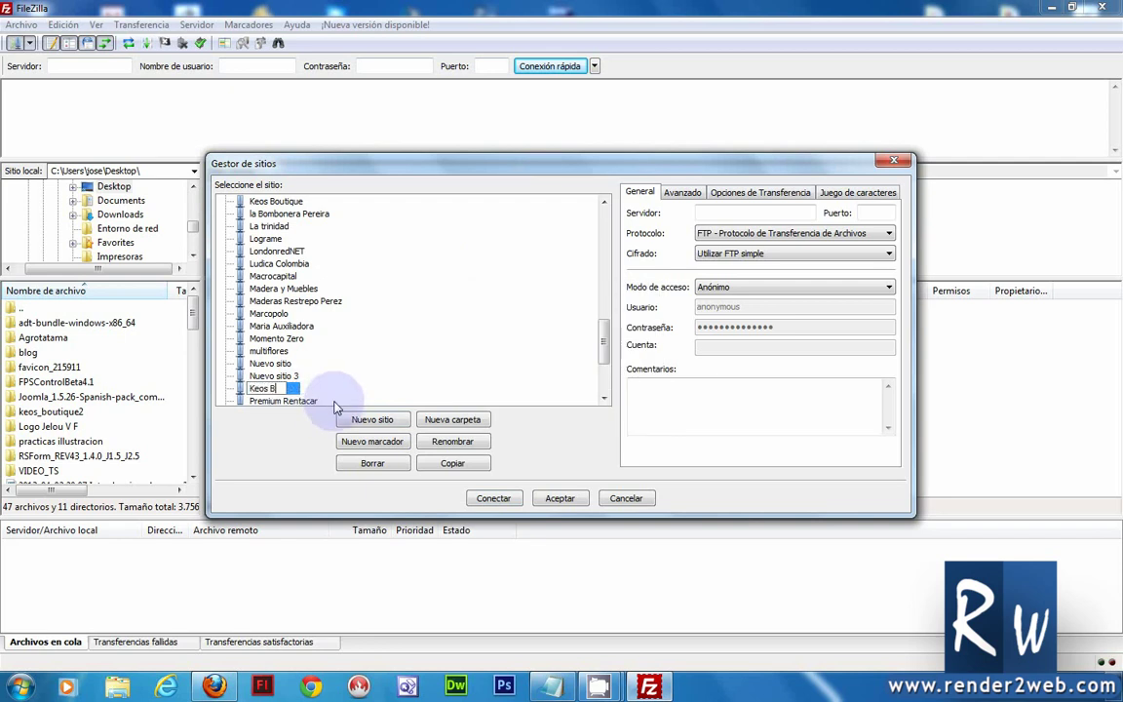
{"action": "type", "text": "Boutique"}
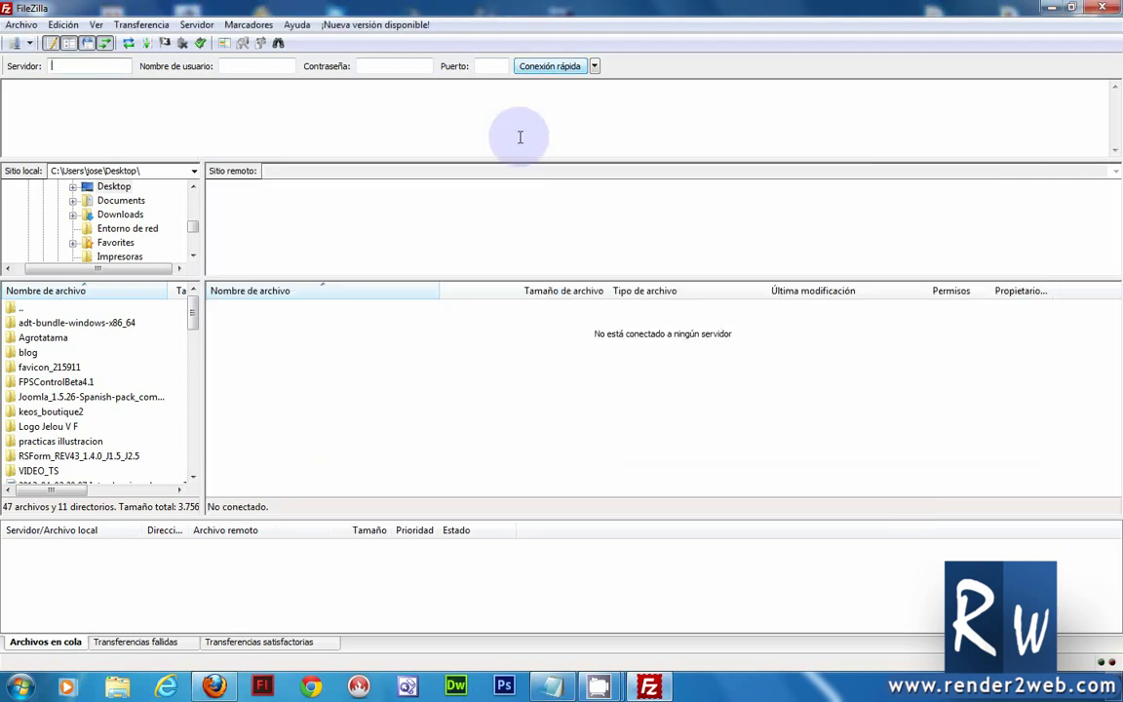
Add a new site entry in the Site Manager and try the name Keos Boutique for it
{"action": "left_click", "coordinate": [15, 43]}
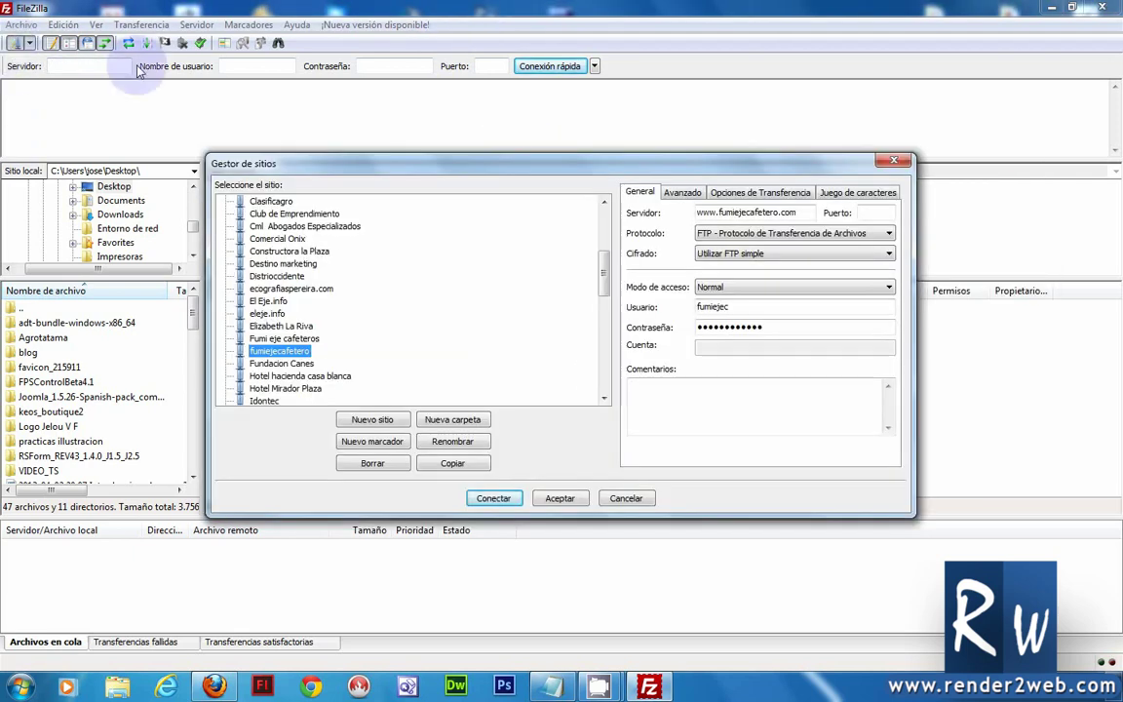
{"action": "left_click", "coordinate": [372, 419]}
{"action": "type", "text": "K"}
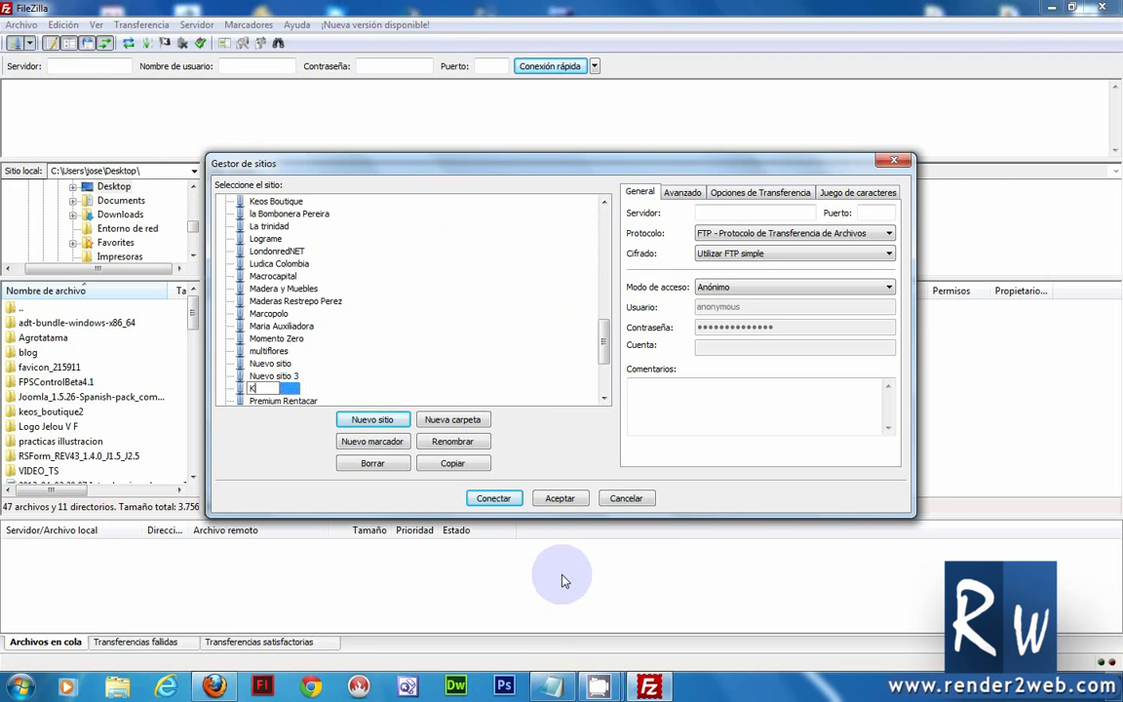
{"action": "type", "text": "eos Boutique"}
{"action": "key", "text": "Return"}
{"action": "key", "text": "Return"}
{"action": "type", "text": "Keos Boutique"}
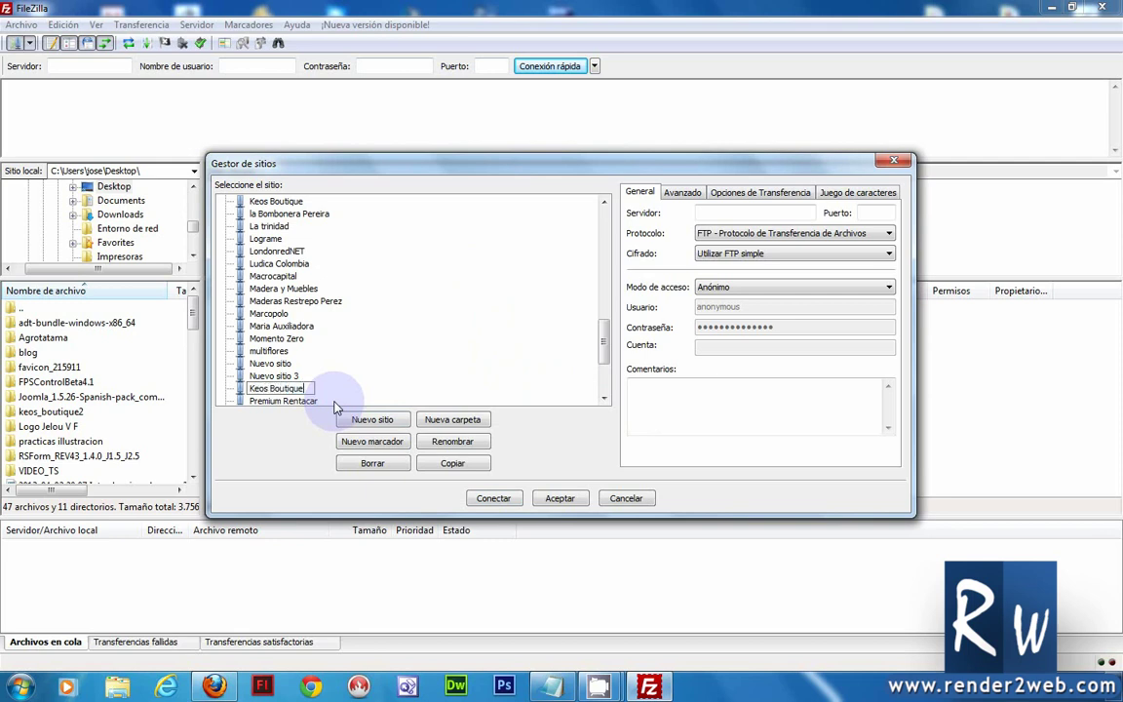
{"action": "key", "text": "BackSpace"}
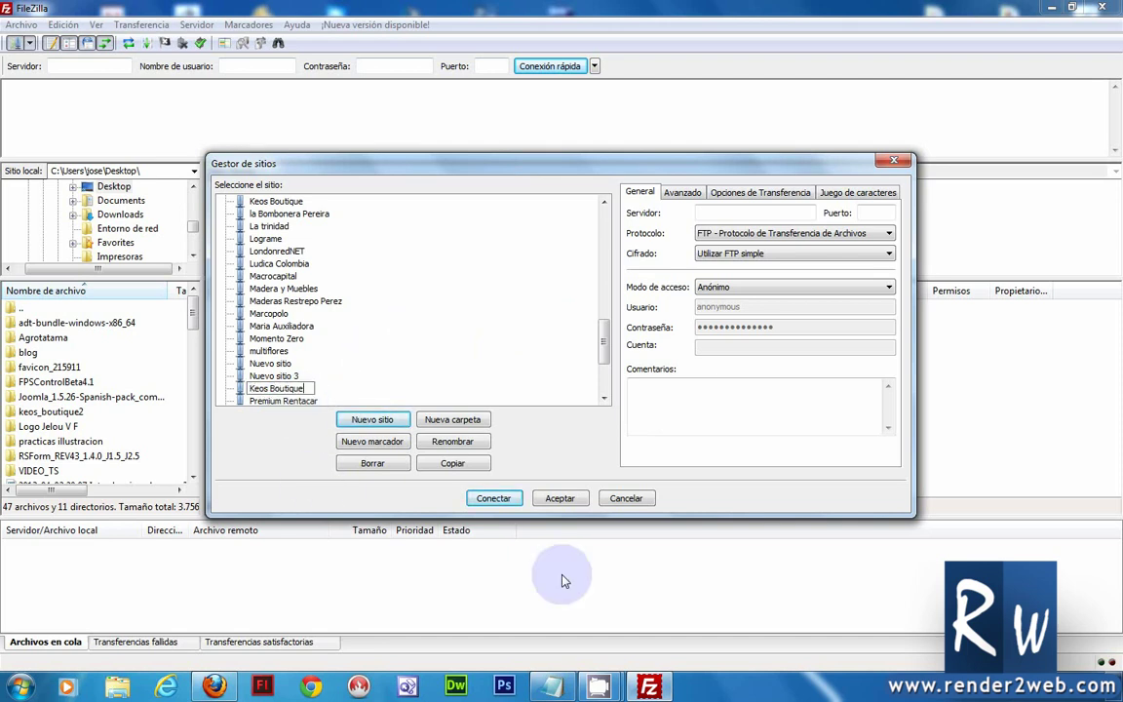
{"action": "left_click", "coordinate": [451, 281]}
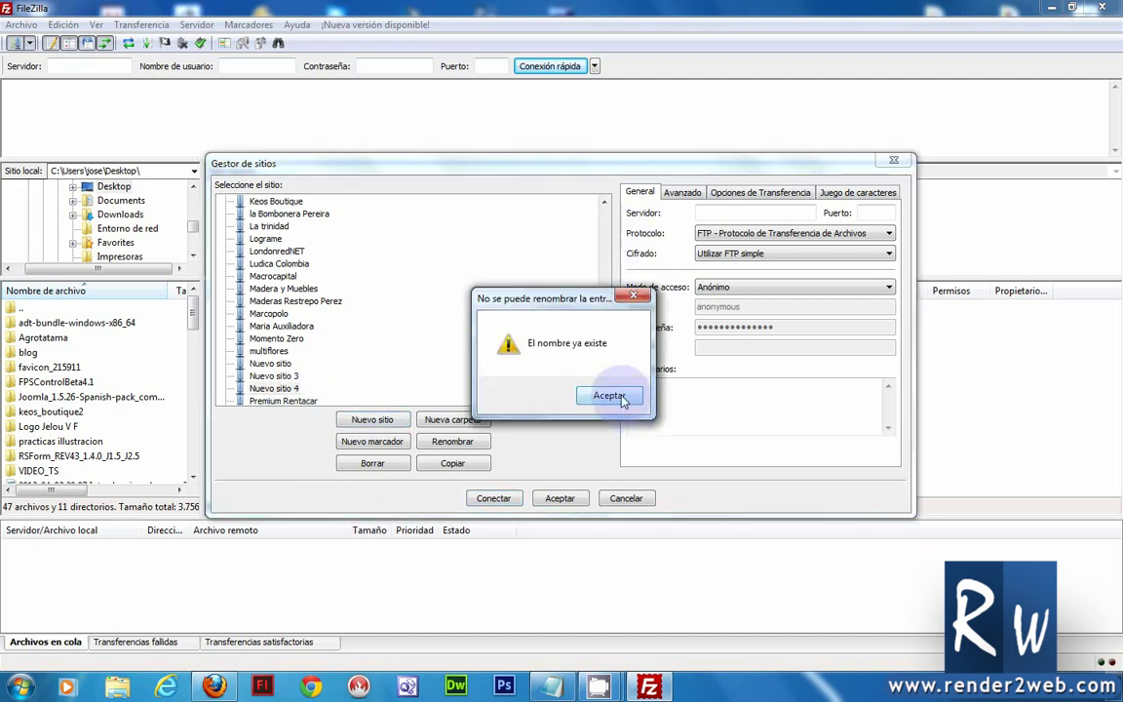
Name the new site entry Keos Boutique 2
{"action": "left_click", "coordinate": [610, 394]}
{"action": "key", "text": "F2"}
{"action": "type", "text": "Keos"}
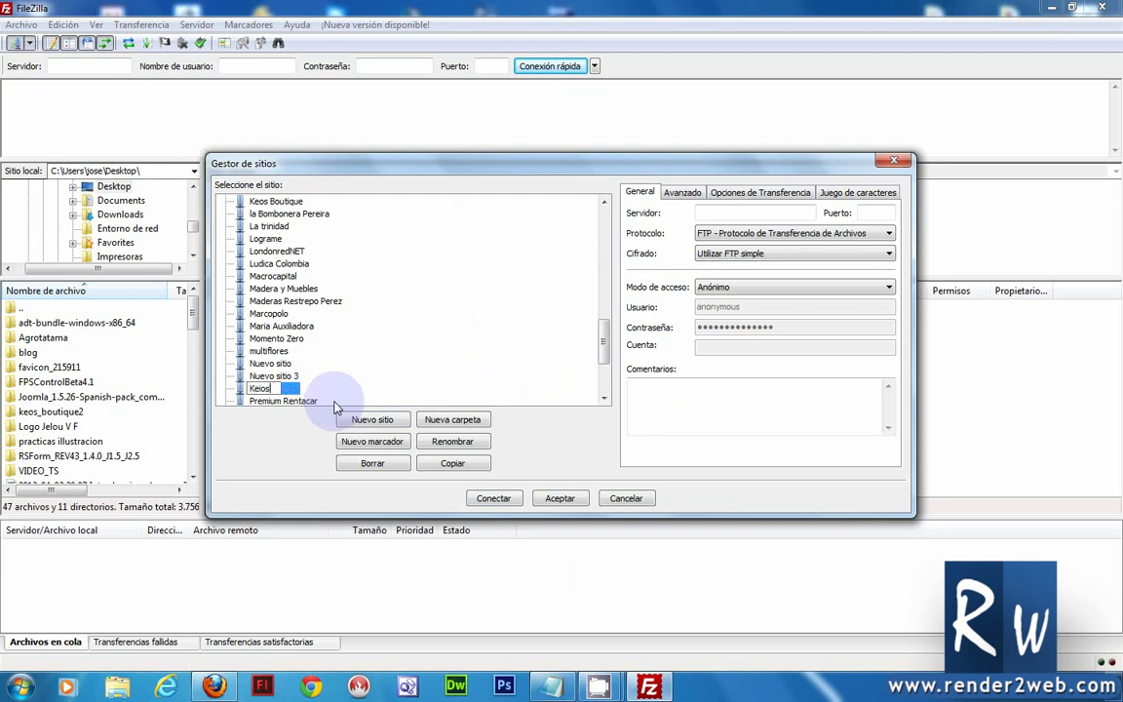
{"action": "type", "text": " Boutique 2"}
{"action": "left_click", "coordinate": [426, 325]}
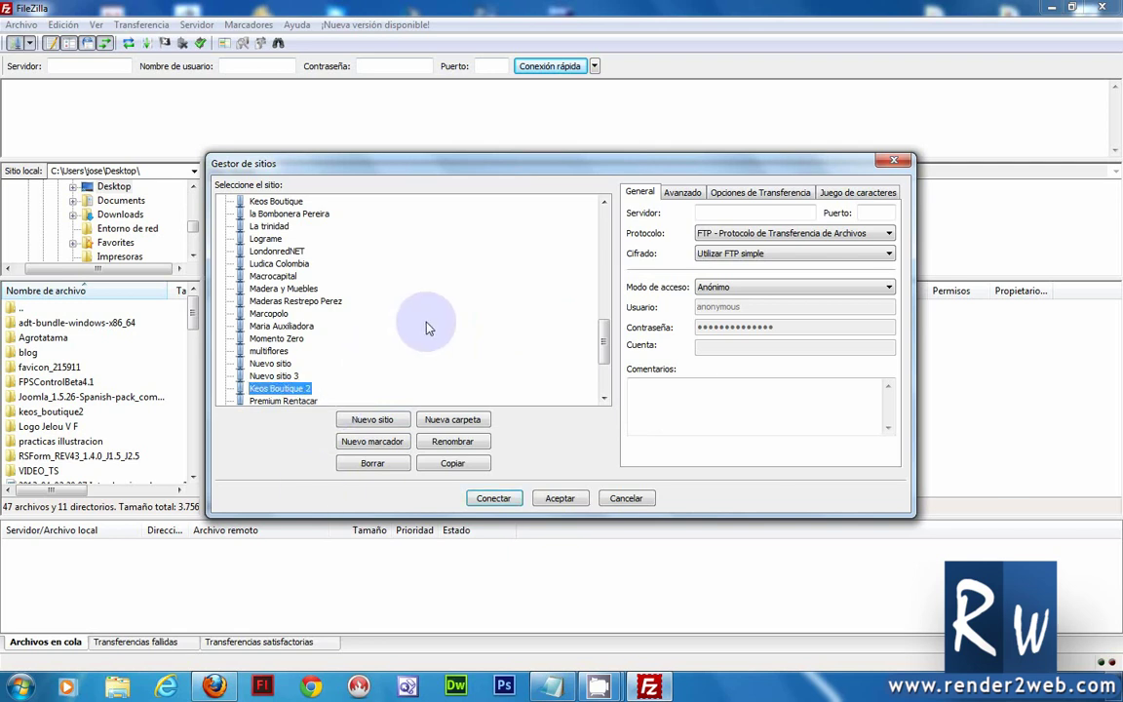
{"action": "left_click", "coordinate": [552, 687]}
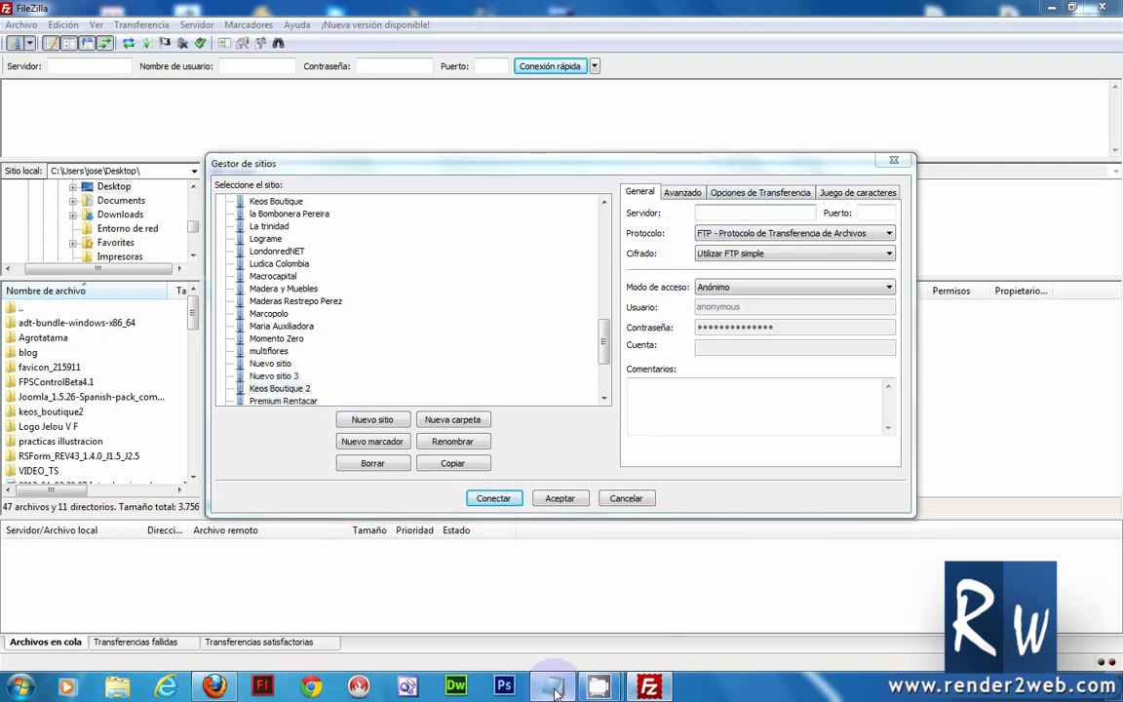
{"action": "left_click_drag", "start_coordinate": [721, 236], "coordinate": [614, 235]}
{"action": "key", "text": "ctrl+c"}
{"action": "left_click", "coordinate": [632, 166]}
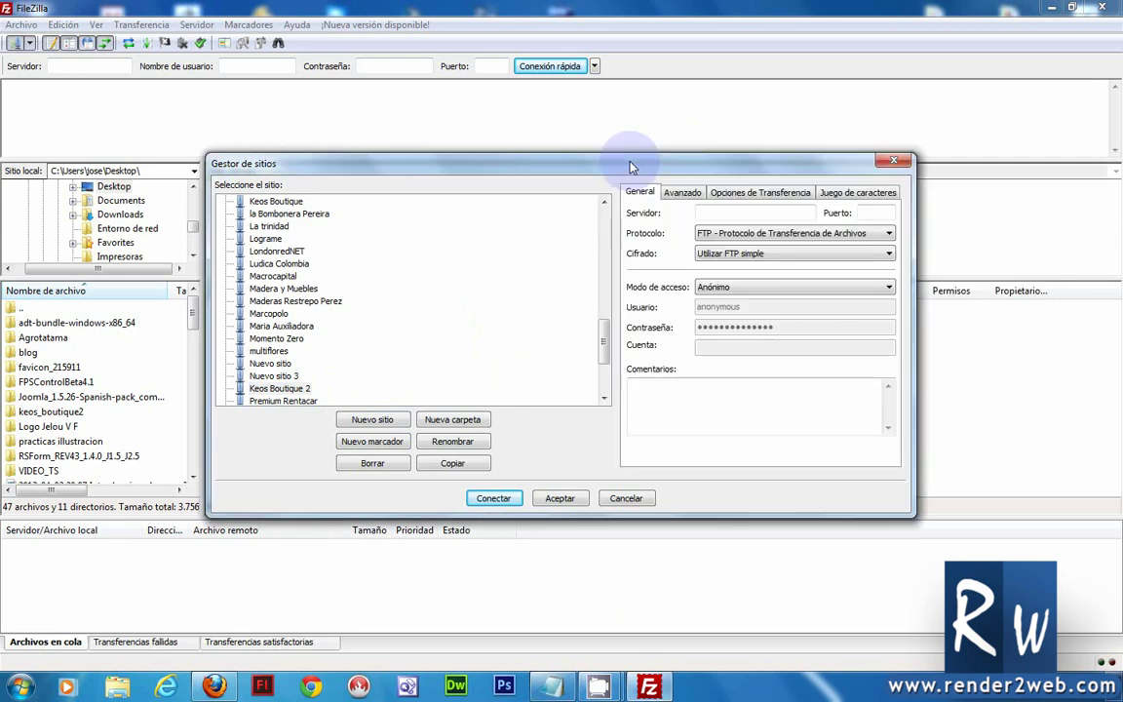
{"action": "type", "text": "www."}
{"action": "key", "text": "ctrl+v"}
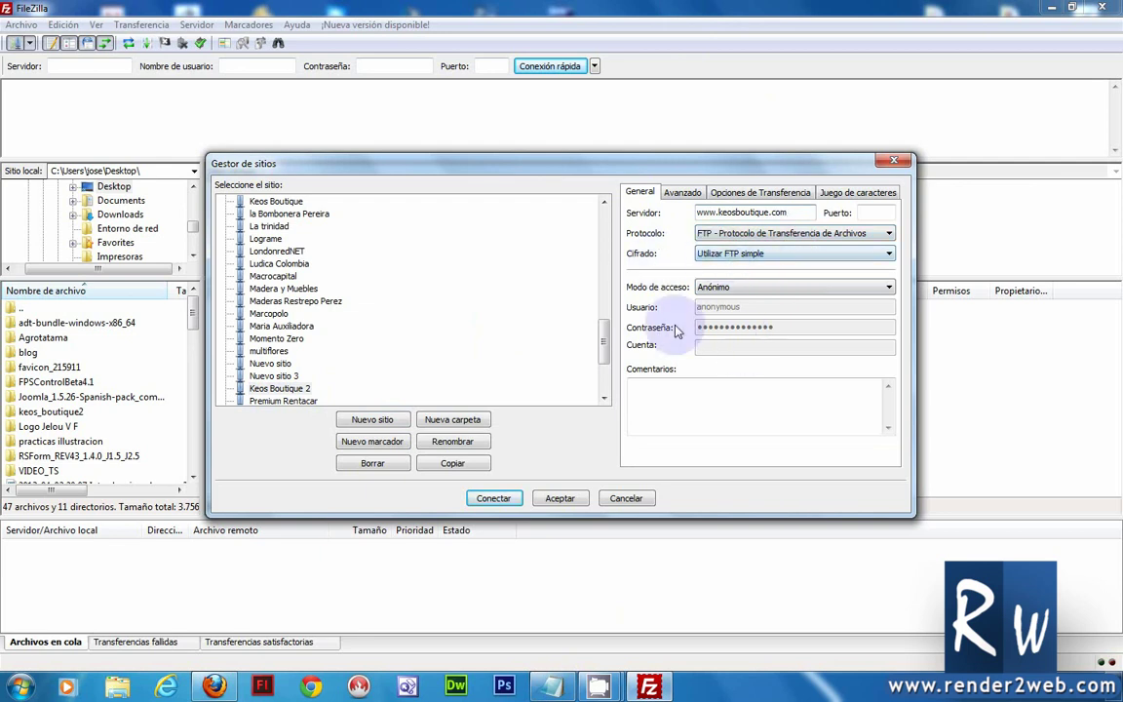
Set the site's access mode to Normal and fill in the username copied from keos_boutique.txt
{"action": "left_click", "coordinate": [878, 287]}
{"action": "left_click", "coordinate": [741, 312]}
{"action": "left_click", "coordinate": [551, 687]}
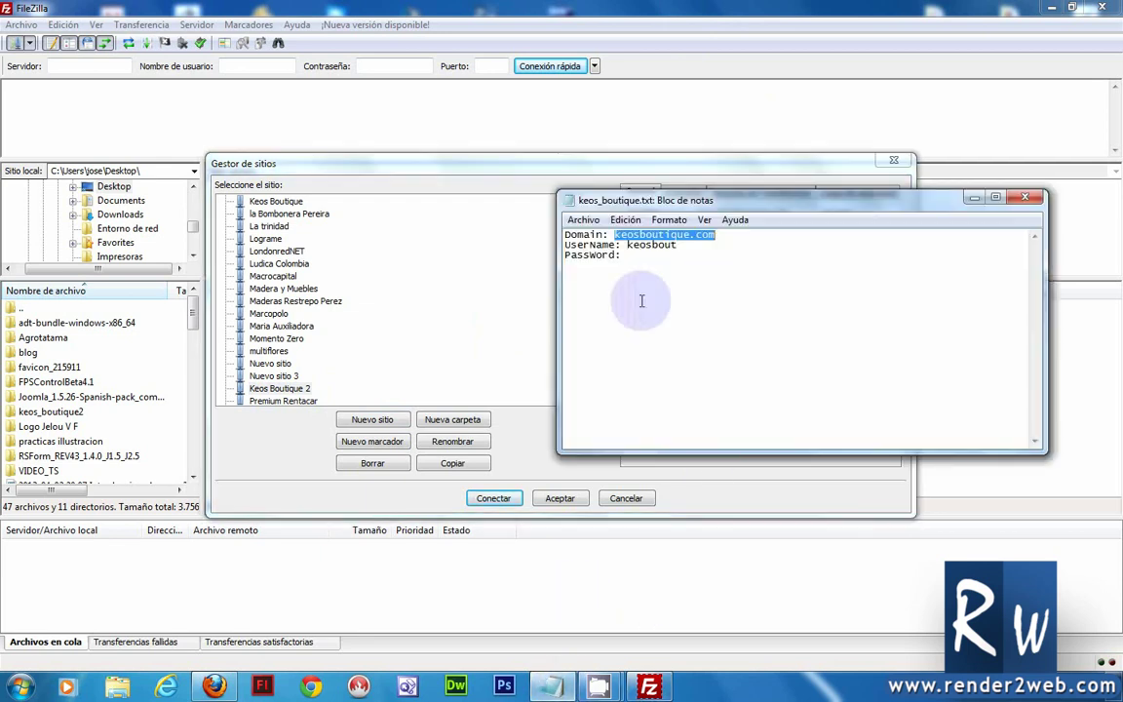
{"action": "double_click", "coordinate": [654, 245]}
{"action": "key", "text": "ctrl+c"}
{"action": "key", "text": "alt+Tab"}
{"action": "double_click", "coordinate": [719, 307]}
{"action": "key", "text": "ctrl+v"}
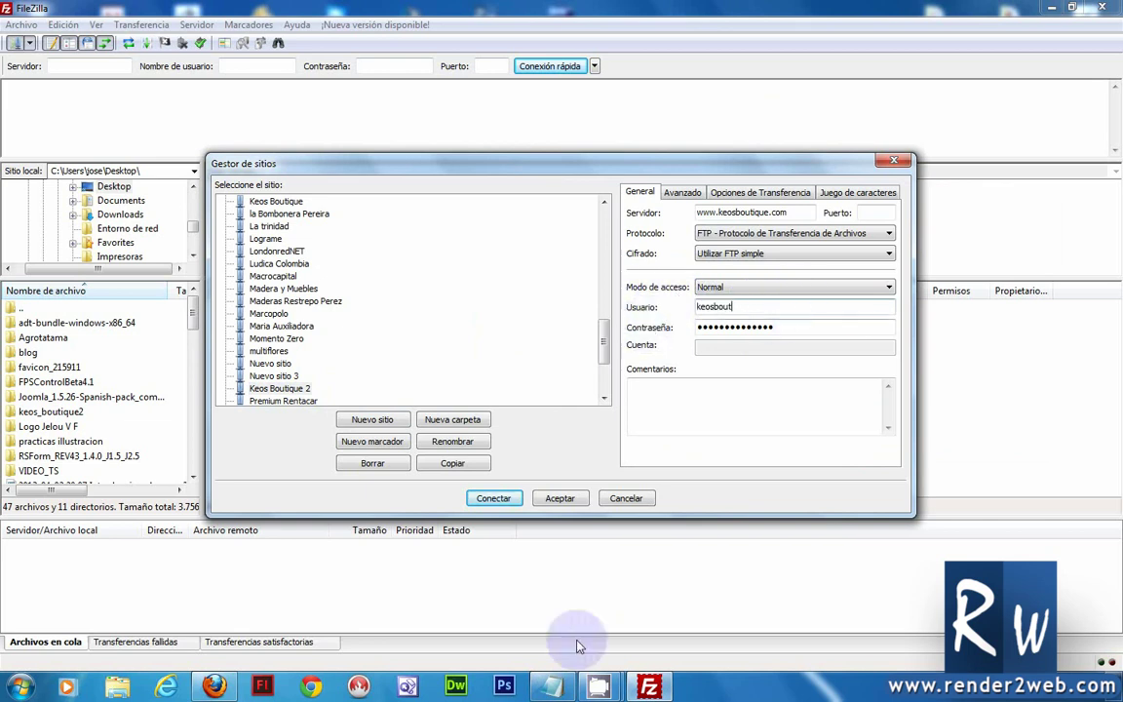
Replace the placeholder with the account password and switch the access mode back to Anónimo
{"action": "key", "text": "alt+Tab"}
{"action": "key", "text": "alt+Tab"}
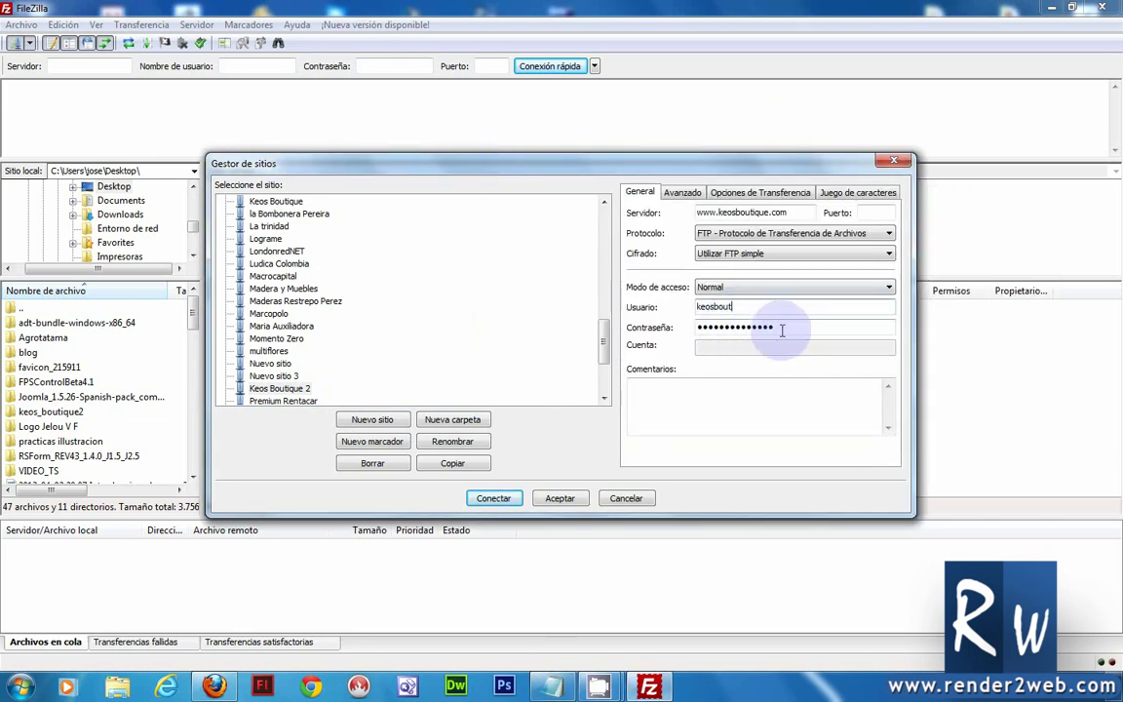
{"action": "double_click", "coordinate": [782, 330]}
{"action": "key", "text": "BackSpace"}
{"action": "type", "text": "****"}
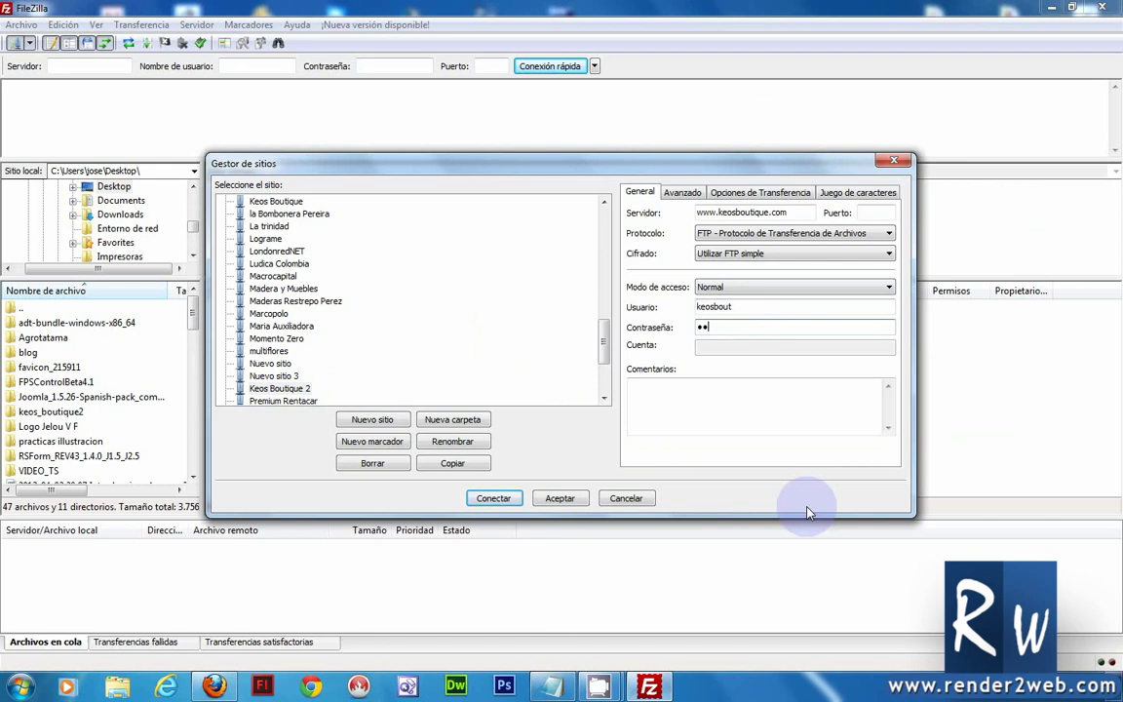
{"action": "type", "text": "*****"}
{"action": "left_click", "coordinate": [794, 286]}
{"action": "left_click", "coordinate": [795, 301]}
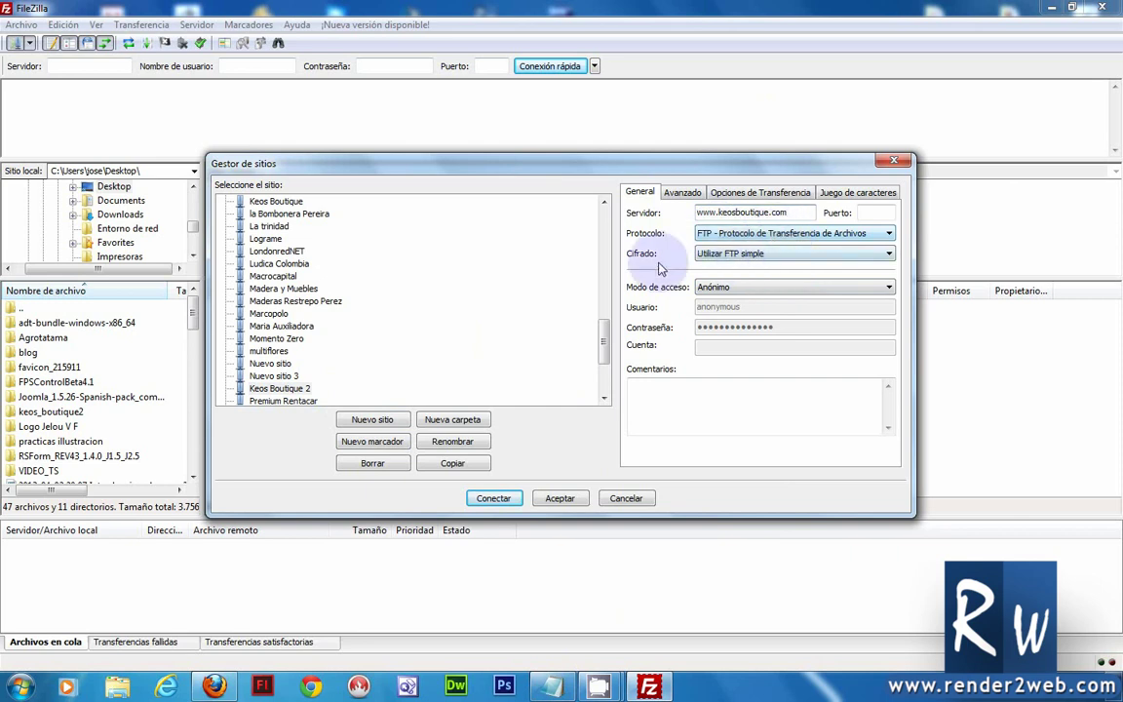
Choose Normal as the site's access mode and replace the anonymous user with the username from keos_boutique.txt
{"action": "left_click", "coordinate": [721, 287]}
{"action": "left_click", "coordinate": [767, 311]}
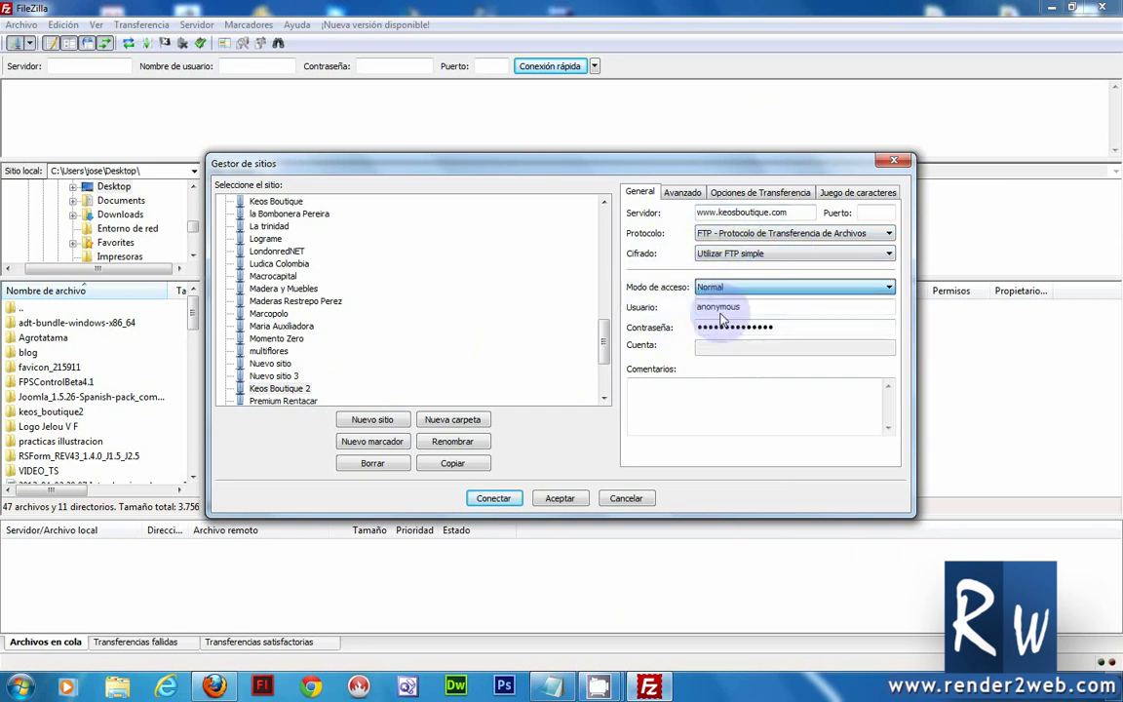
{"action": "left_click", "coordinate": [551, 687]}
{"action": "left_click_drag", "start_coordinate": [675, 245], "coordinate": [627, 245]}
{"action": "key", "text": "ctrl+c"}
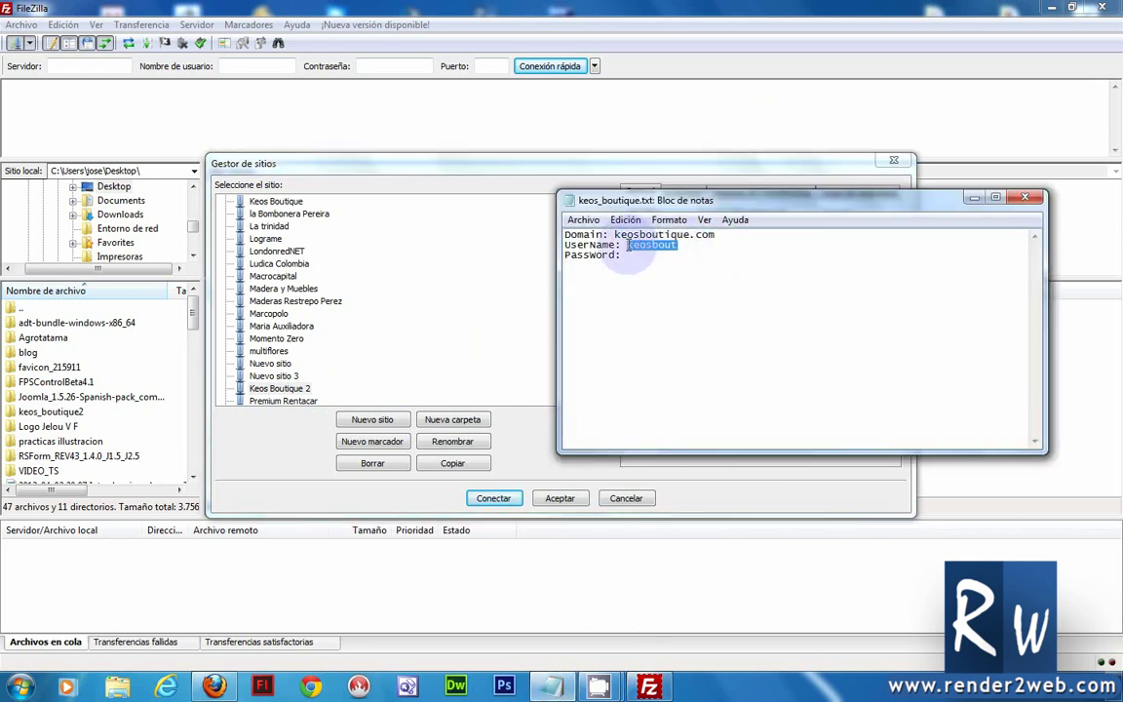
{"action": "left_click", "coordinate": [548, 224]}
{"action": "left_click_drag", "start_coordinate": [757, 306], "coordinate": [655, 317]}
{"action": "key", "text": "ctrl+v"}
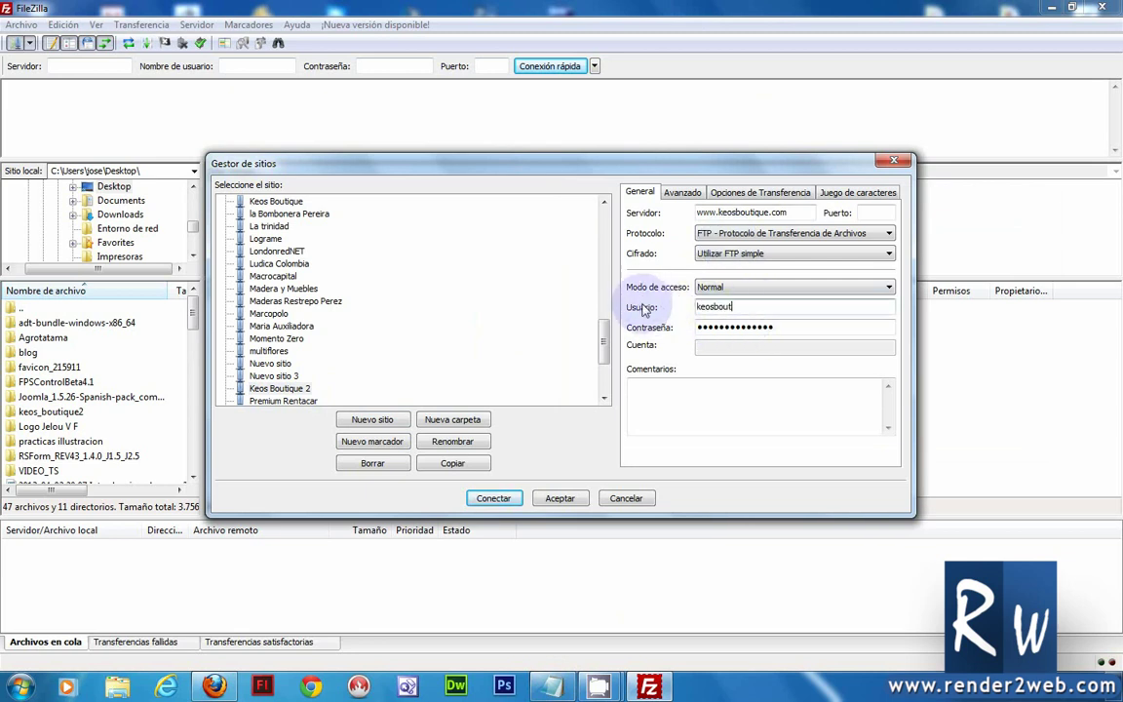
Check the password line in keos_boutique.txt and replace the site's placeholder with the account password
{"action": "left_click", "coordinate": [551, 688]}
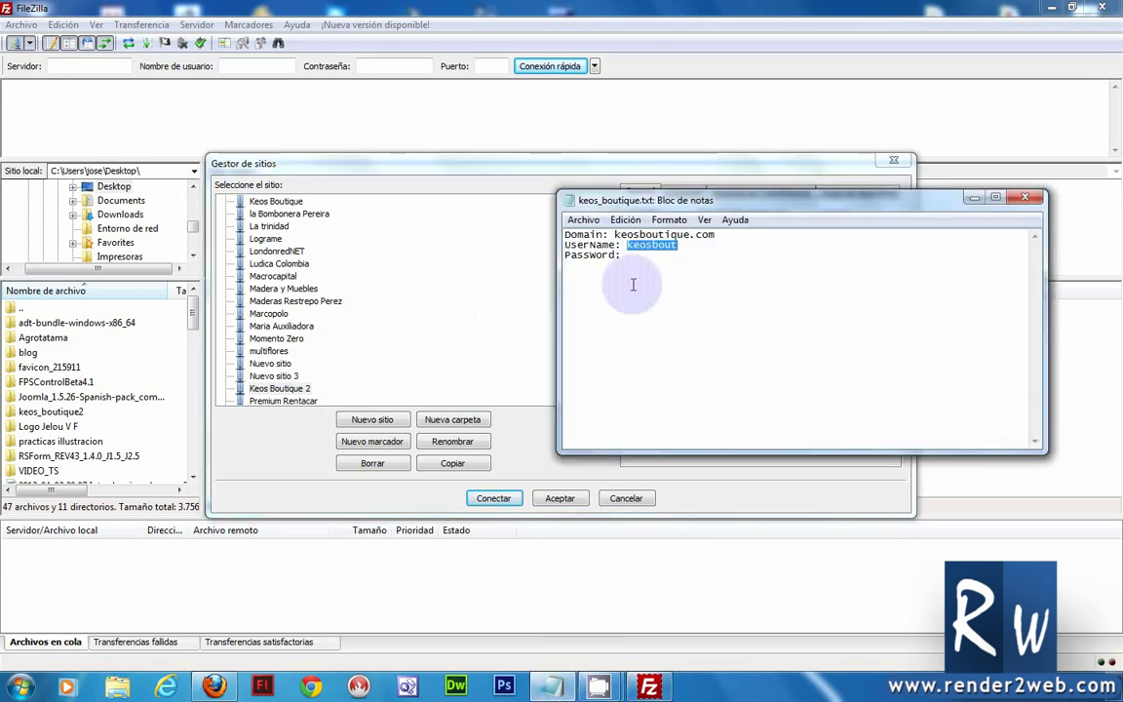
{"action": "left_click", "coordinate": [501, 158]}
{"action": "left_click_drag", "start_coordinate": [785, 328], "coordinate": [546, 363]}
{"action": "key", "text": "Delete"}
{"action": "type", "text": "••••••••••••••"}
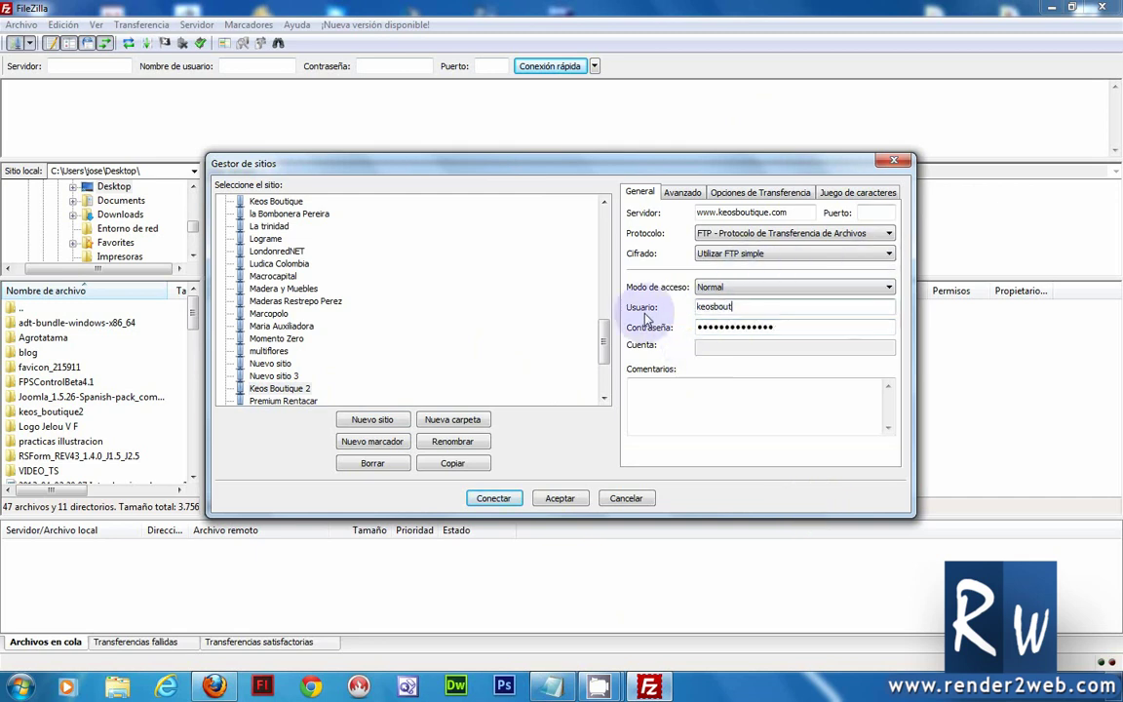
Enter the account password for Keos Boutique 2 and save the site's settings
{"action": "key", "text": "alt+Tab"}
{"action": "left_click", "coordinate": [503, 174]}
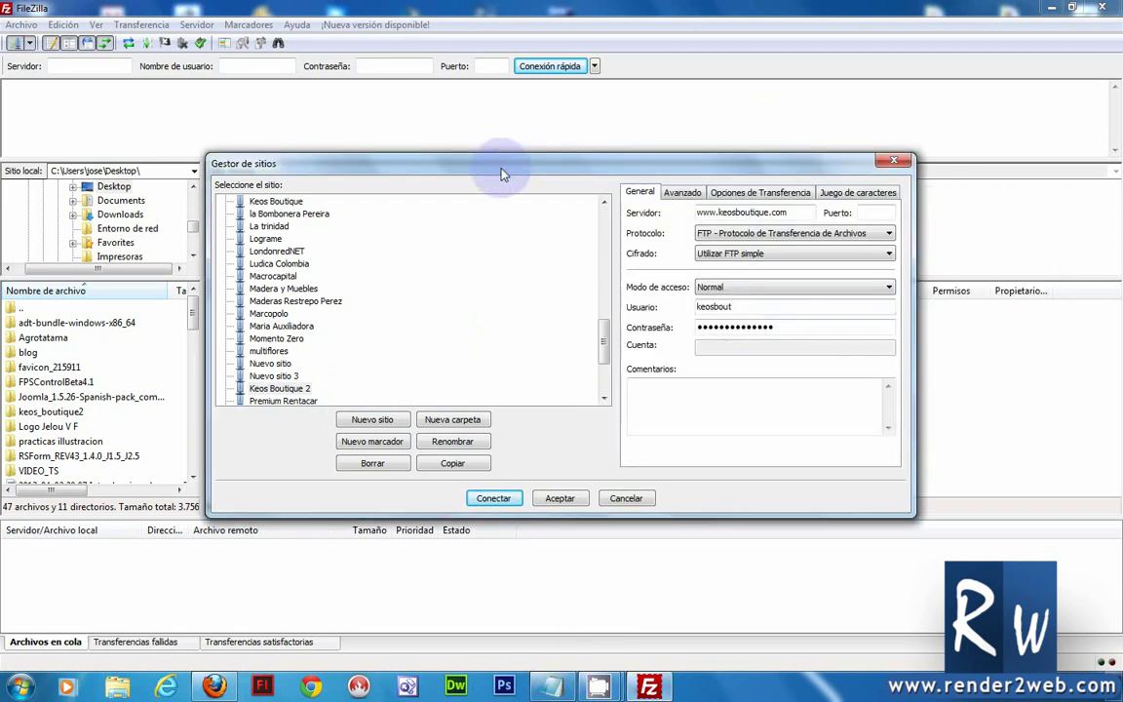
{"action": "double_click", "coordinate": [741, 327]}
{"action": "key", "text": "BackSpace"}
{"action": "type", "text": "•••••••••"}
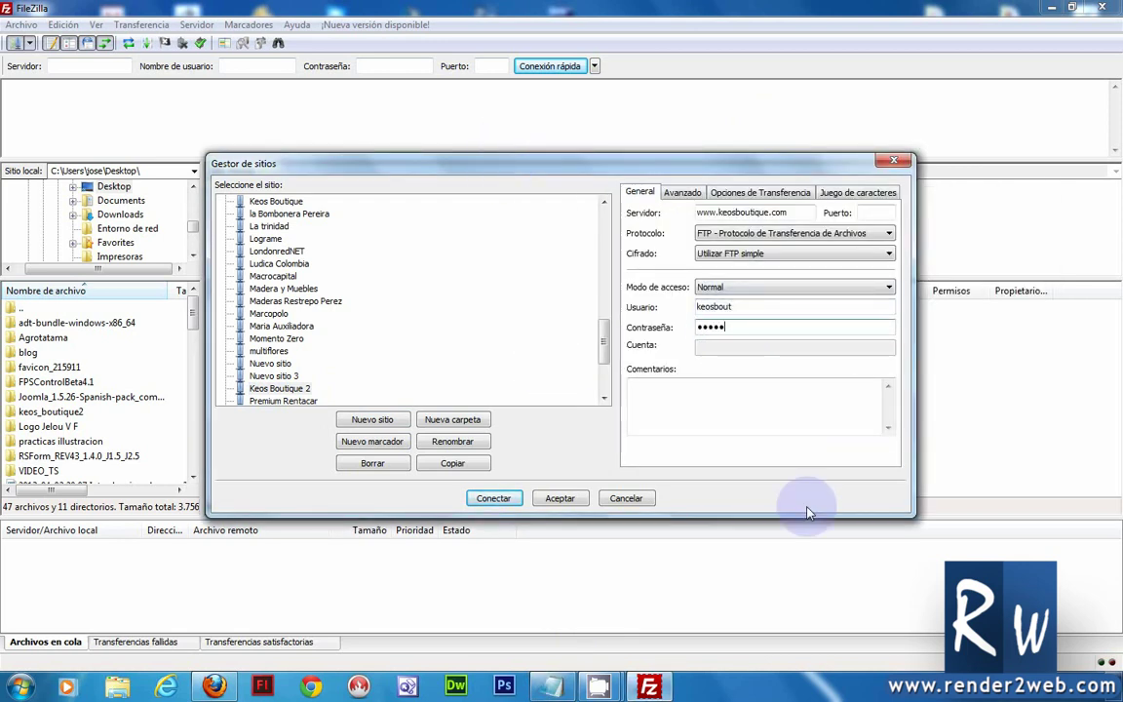
{"action": "left_click", "coordinate": [560, 498]}
Connect to the saved Keos Boutique 2 site and open its remote public_html folder
{"action": "left_click", "coordinate": [15, 43]}
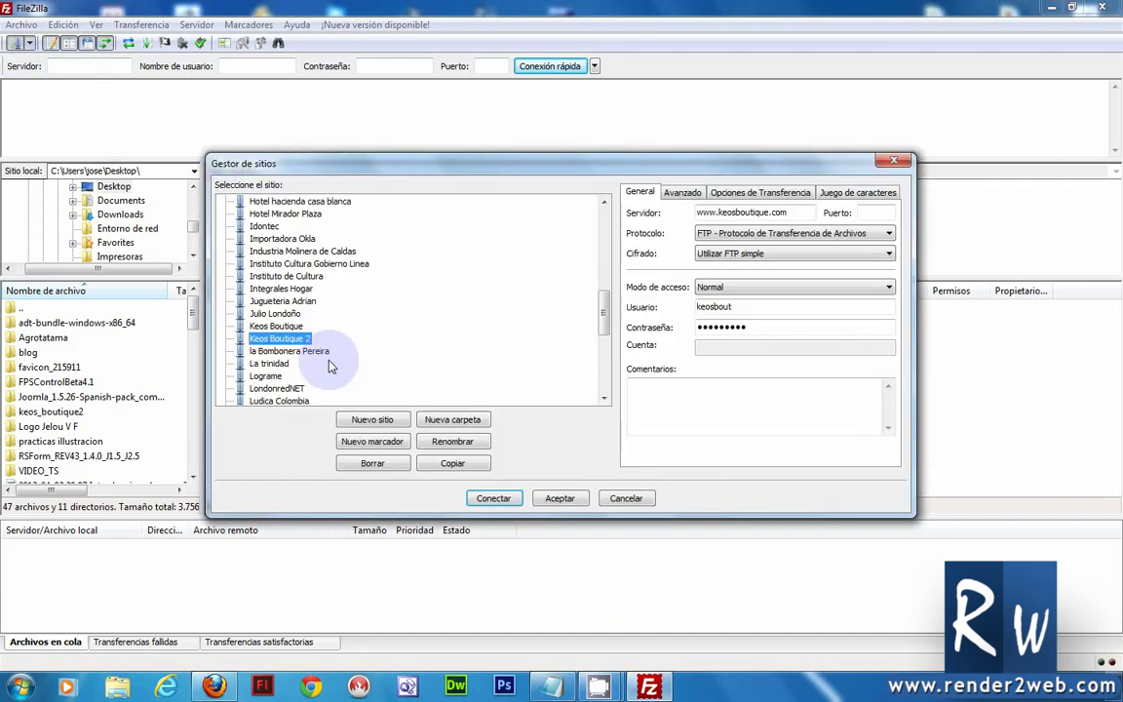
{"action": "left_click", "coordinate": [493, 498]}
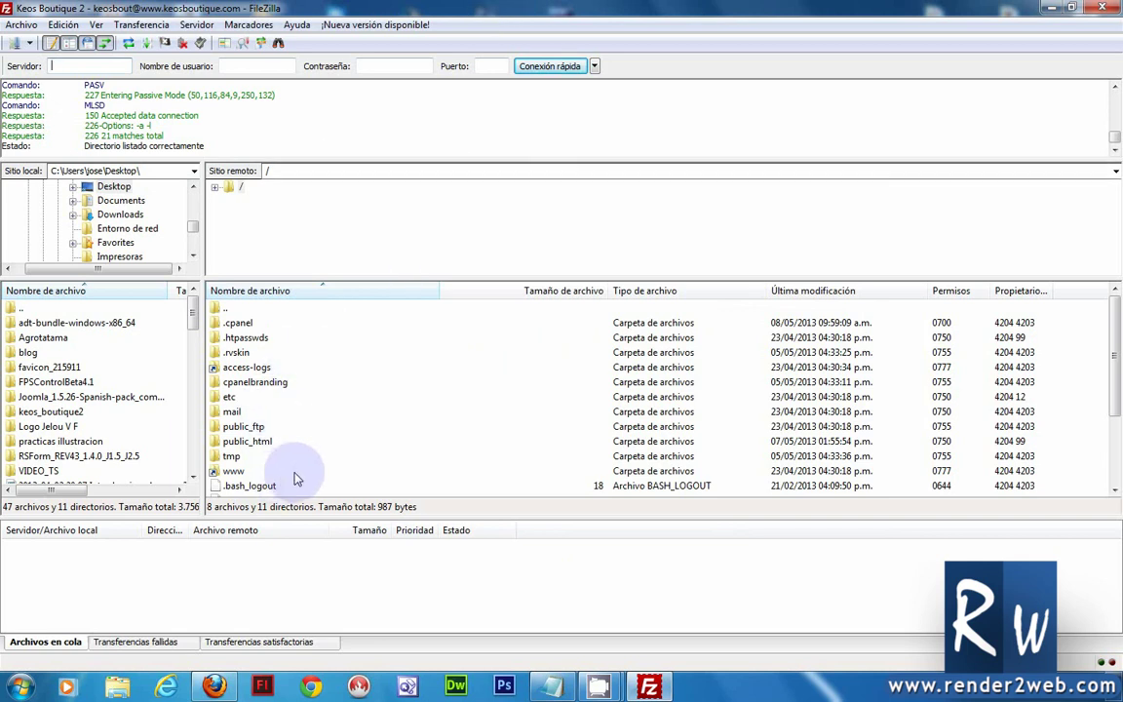
{"action": "double_click", "coordinate": [246, 442]}
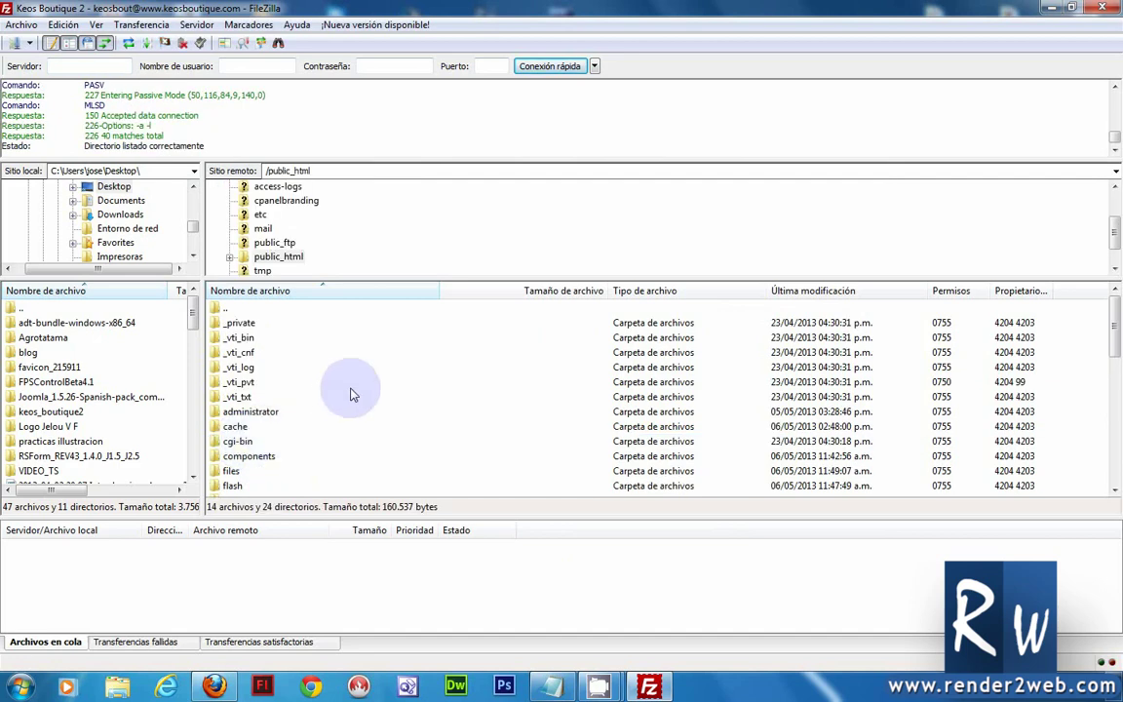
Look through the folders and files inside the server's public_html folder
{"action": "left_click", "coordinate": [244, 324]}
{"action": "scroll", "coordinate": [251, 426], "scroll_direction": "down", "scroll_amount": 5}
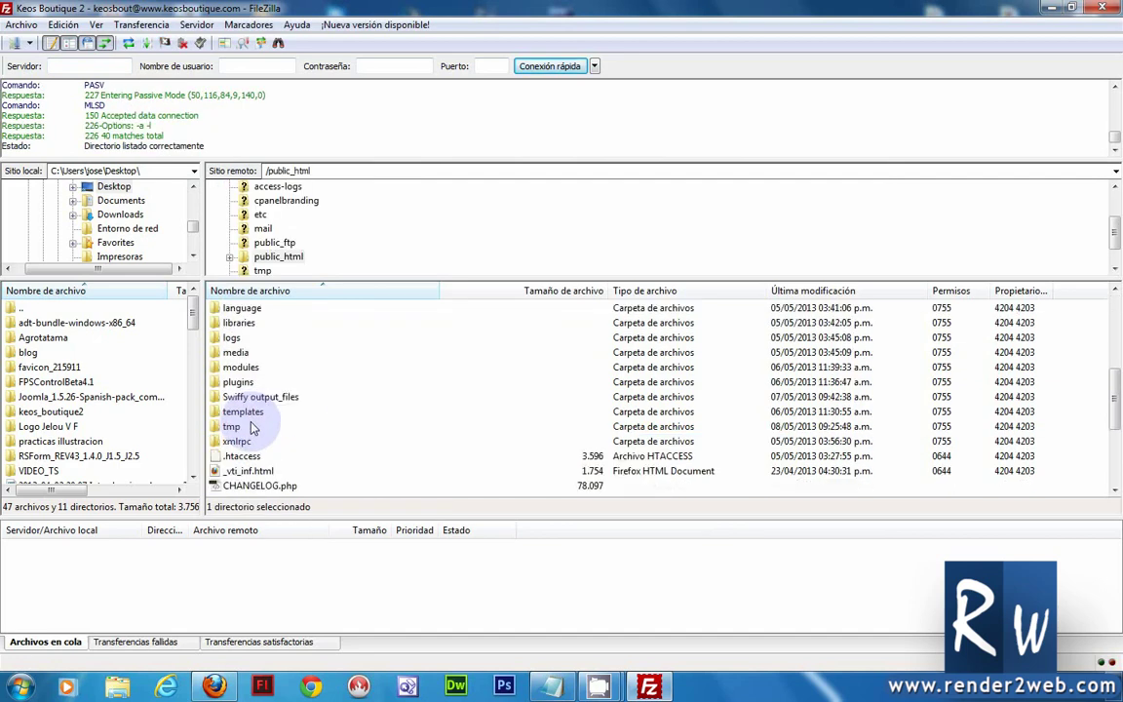
{"action": "scroll", "coordinate": [243, 449], "scroll_direction": "up", "scroll_amount": 5}
{"action": "scroll", "coordinate": [185, 219], "scroll_direction": "up", "scroll_amount": 10}
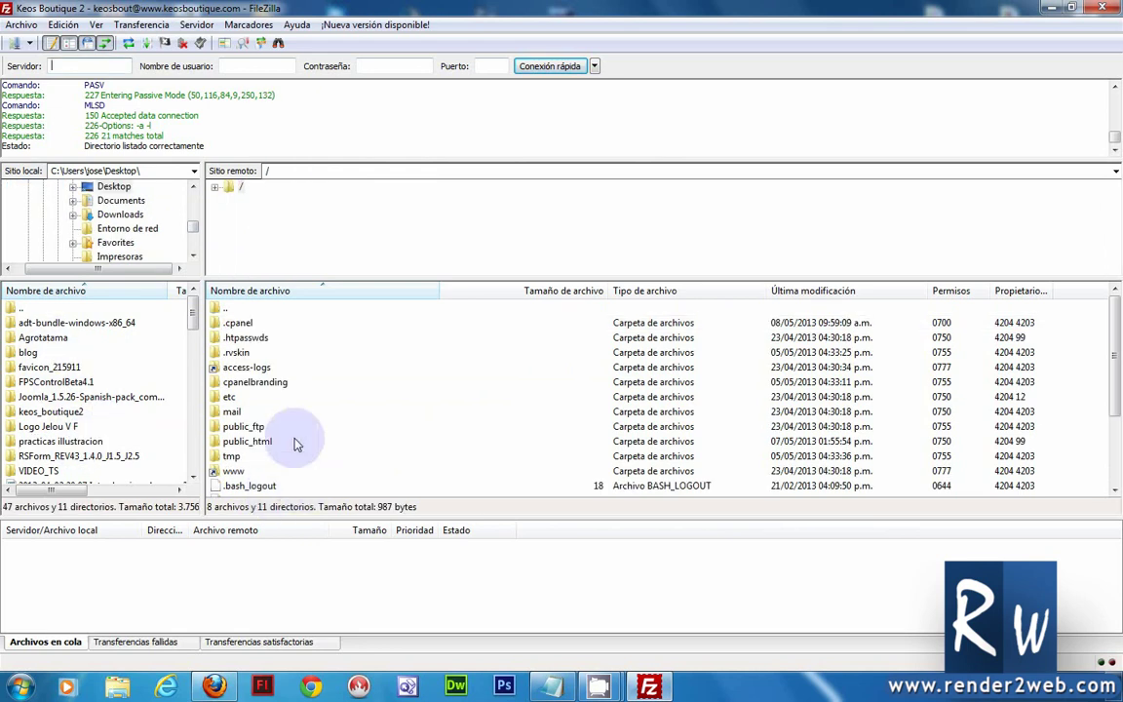
{"action": "double_click", "coordinate": [246, 443]}
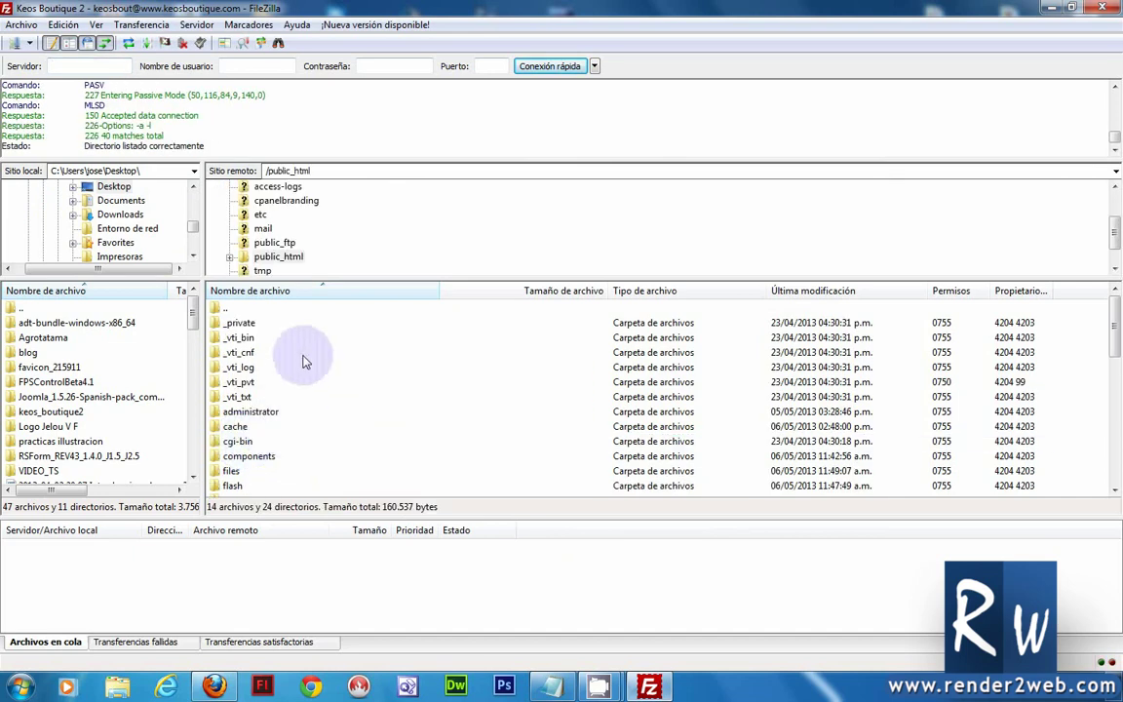
{"action": "left_click", "coordinate": [244, 322]}
{"action": "scroll", "coordinate": [251, 426], "scroll_direction": "down", "scroll_amount": 8}
{"action": "scroll", "coordinate": [251, 463], "scroll_direction": "up", "scroll_amount": 8}
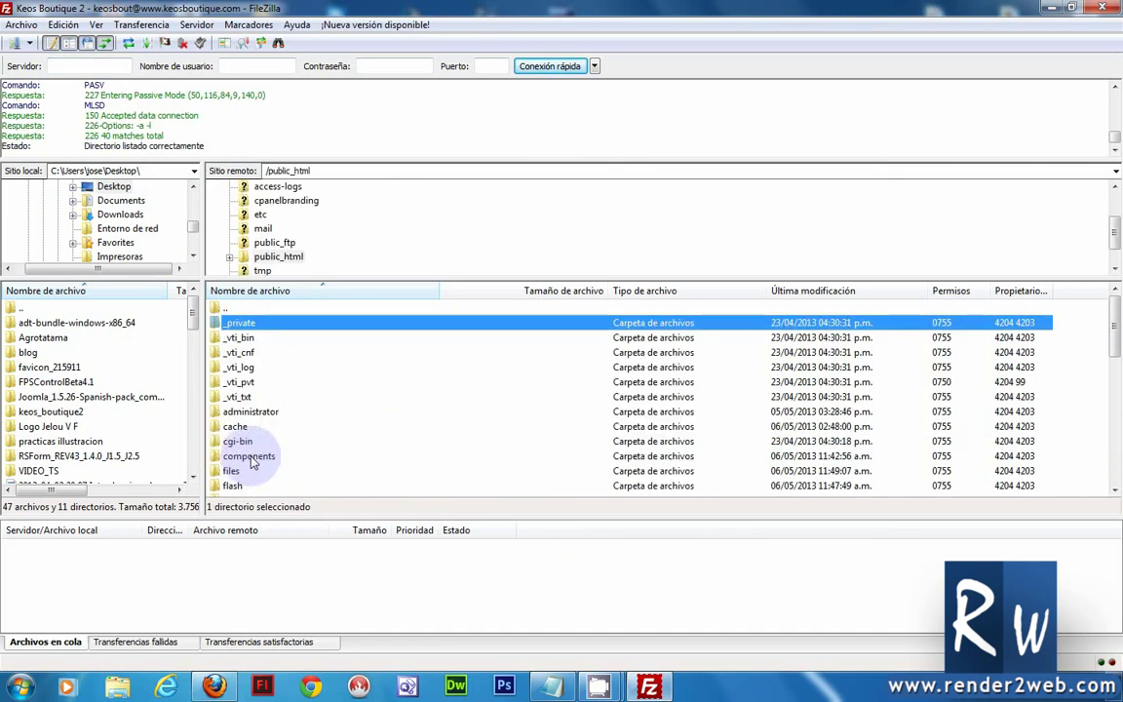
Select all files and folders in the local Agrotatama folder and show the upload options for them
{"action": "left_click_drag", "start_coordinate": [193, 230], "coordinate": [194, 188]}
{"action": "left_click", "coordinate": [78, 443]}
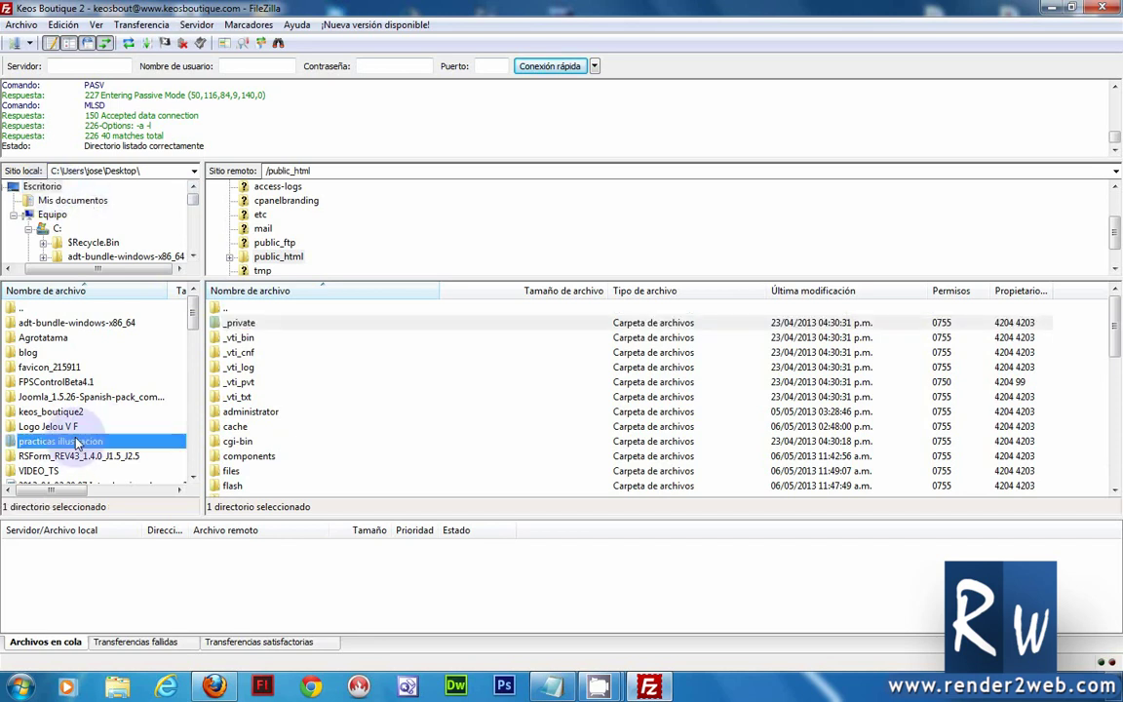
{"action": "double_click", "coordinate": [43, 337]}
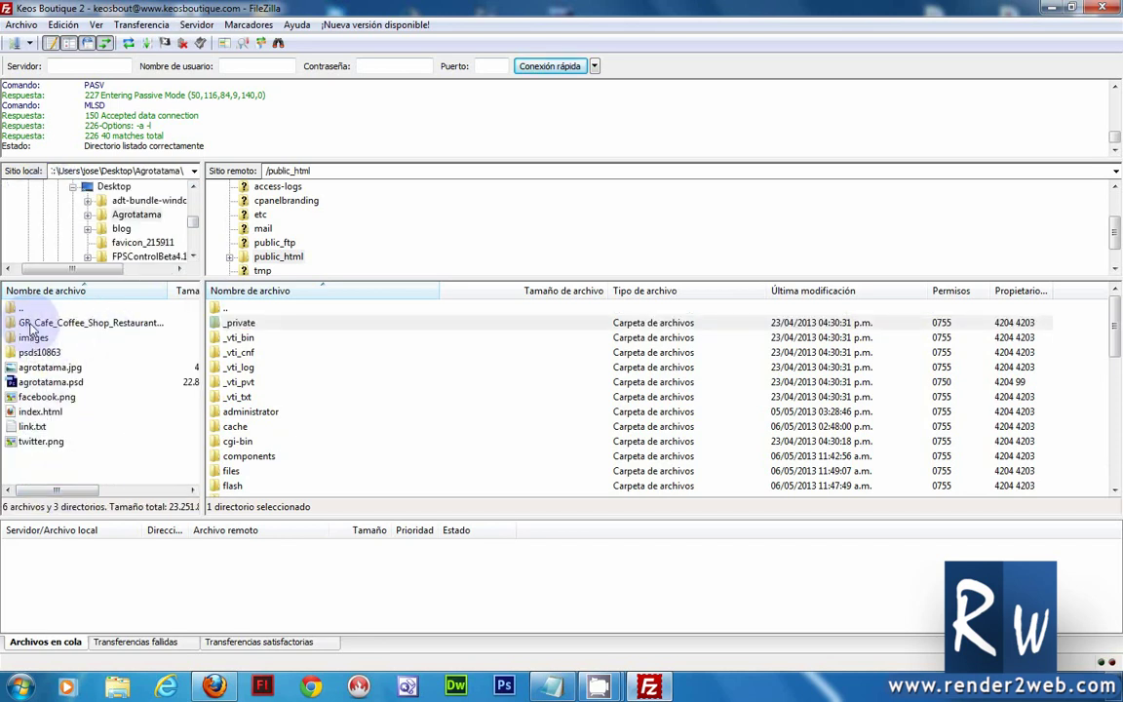
{"action": "left_click", "coordinate": [31, 326]}
{"action": "left_click", "coordinate": [43, 442], "text": "shift"}
{"action": "right_click", "coordinate": [48, 343]}
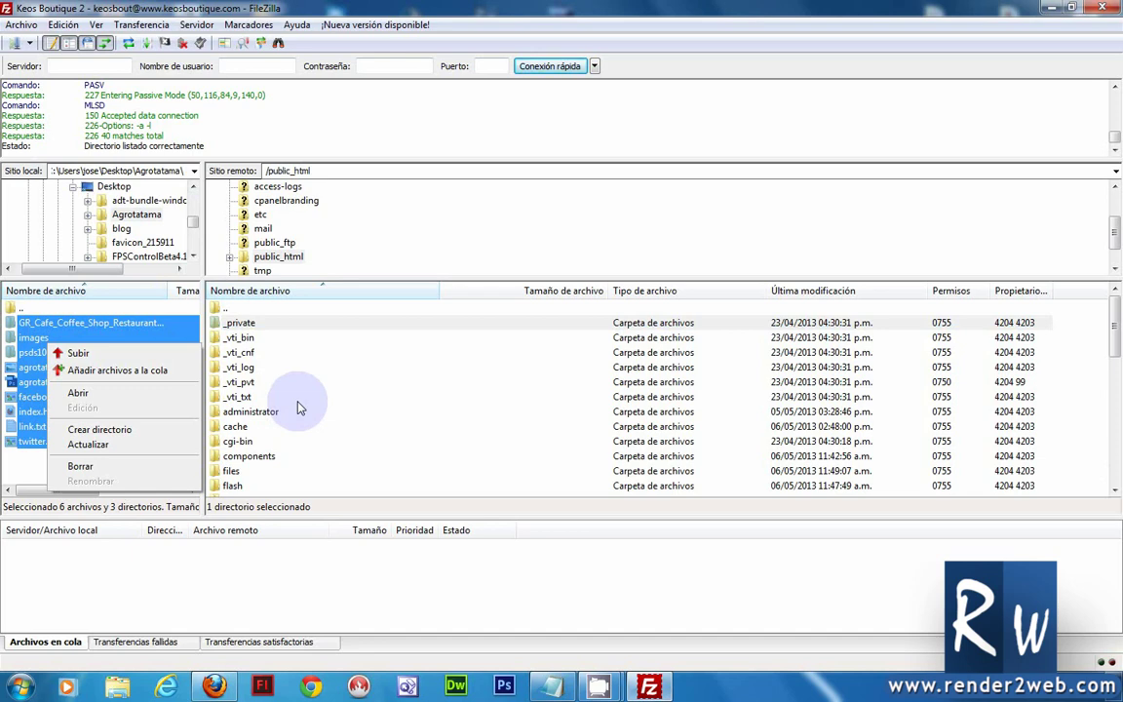
{"action": "left_click", "coordinate": [599, 687]}
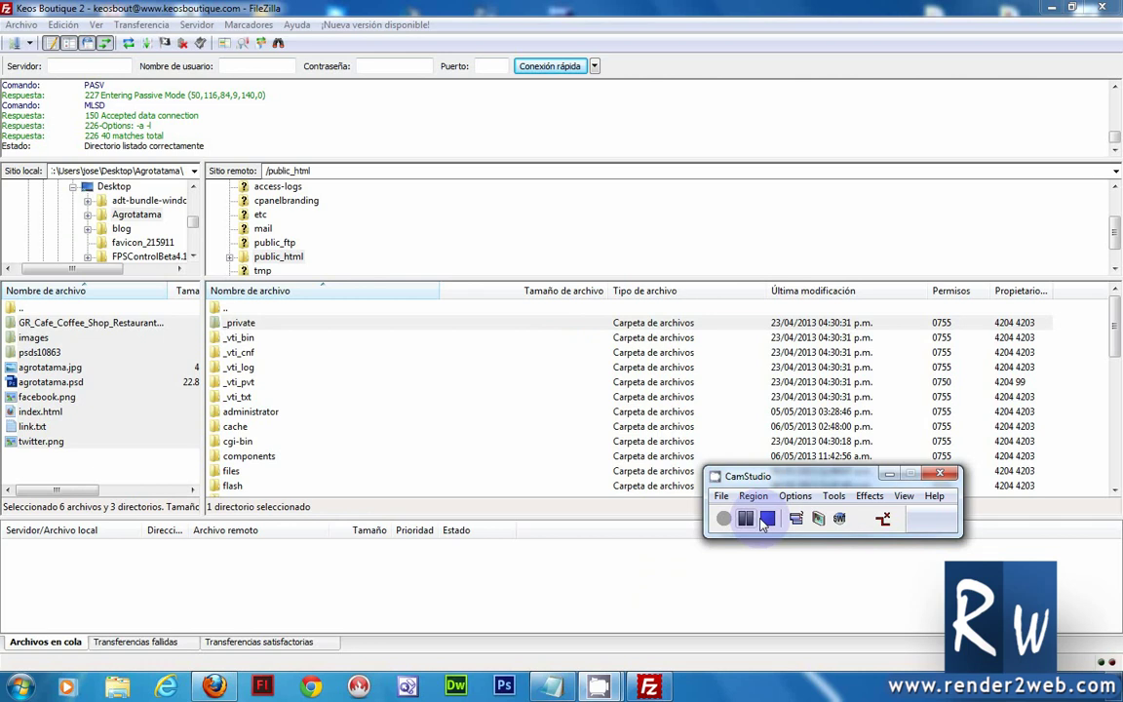